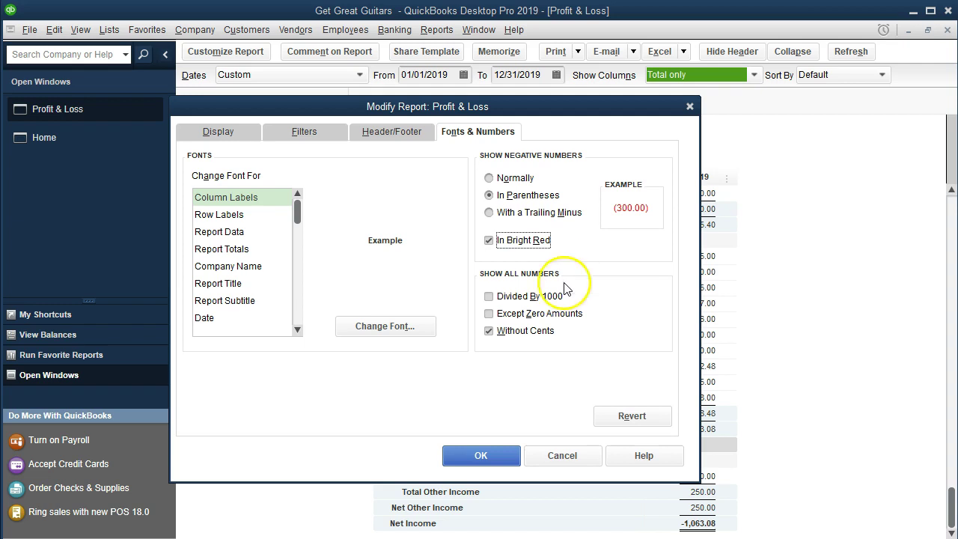
# Apply the number format with bright red negatives in parentheses and no cents, and review the whole income statement
pyautogui.click(512, 458)
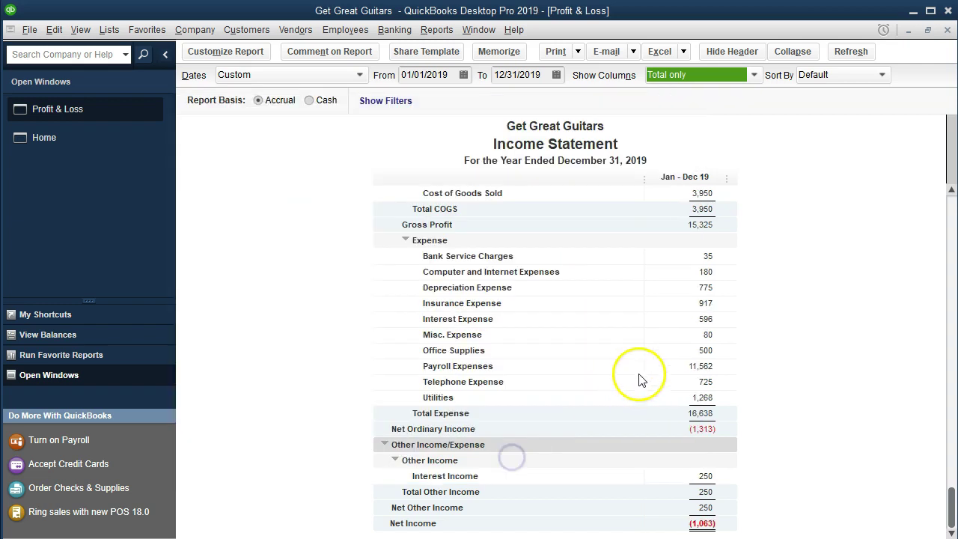
pyautogui.scroll(5, 741, 370)
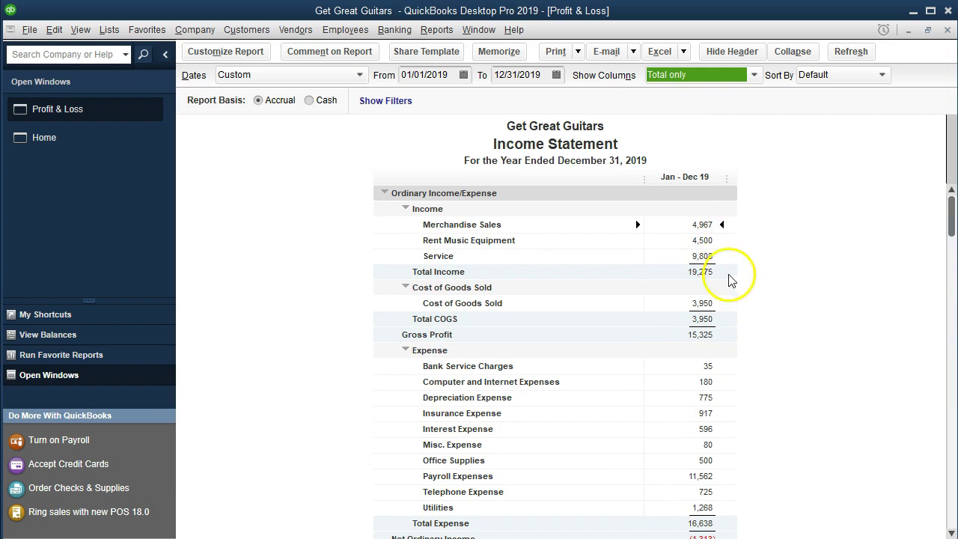
pyautogui.scroll(-5, 727, 299)
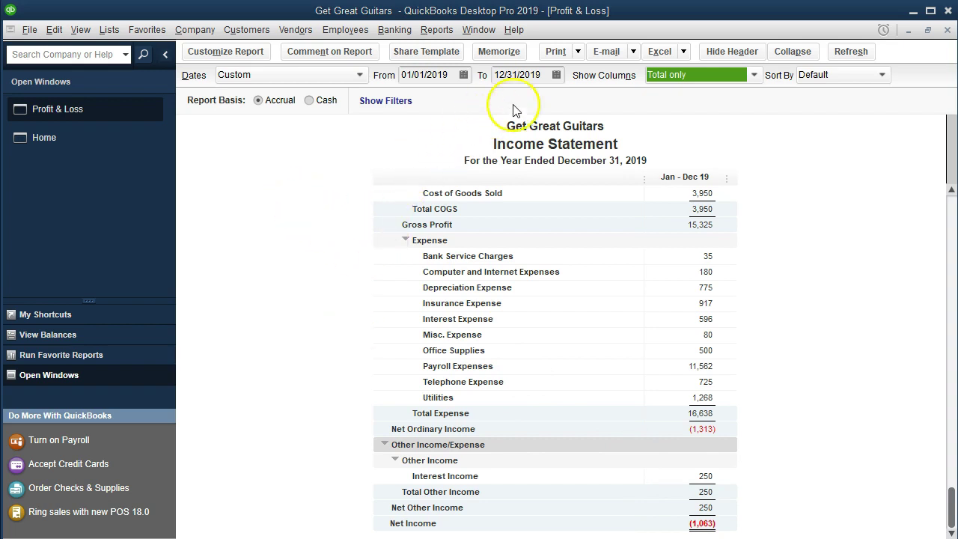
# Preview the printed income statement, zoom in on the page footer, and close the preview without printing
pyautogui.click(577, 51)
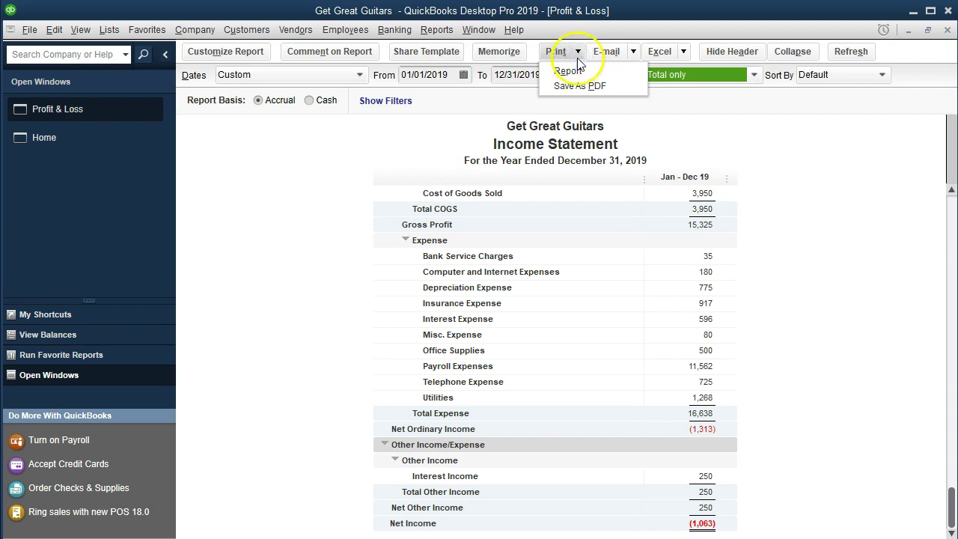
pyautogui.click(576, 71)
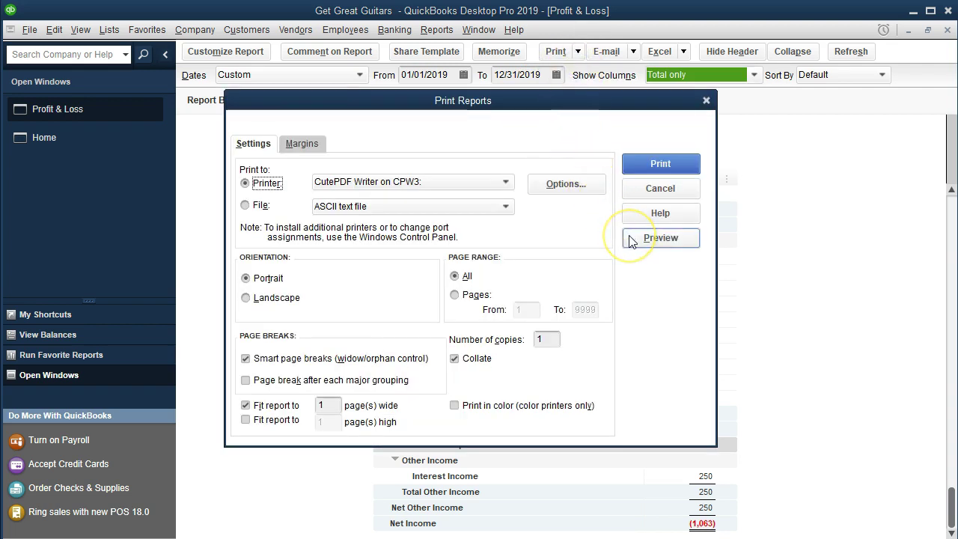
pyautogui.click(660, 238)
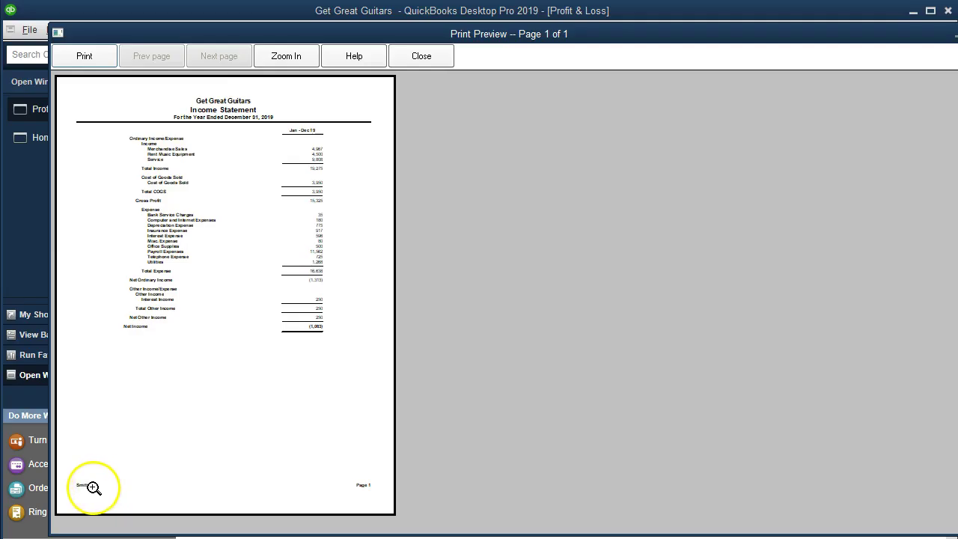
pyautogui.click(103, 492)
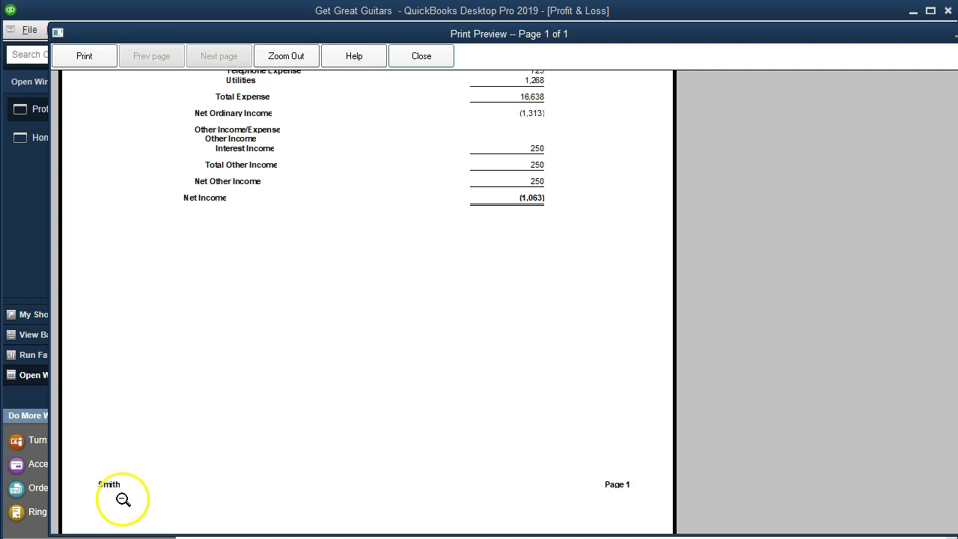
pyautogui.moveTo(736, 37); pyautogui.dragTo(678, 61)
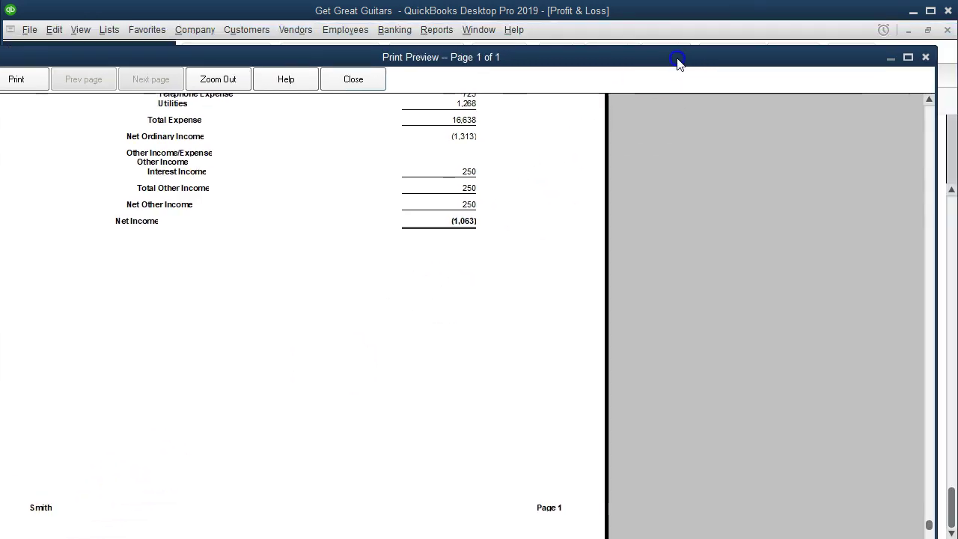
pyautogui.click(926, 57)
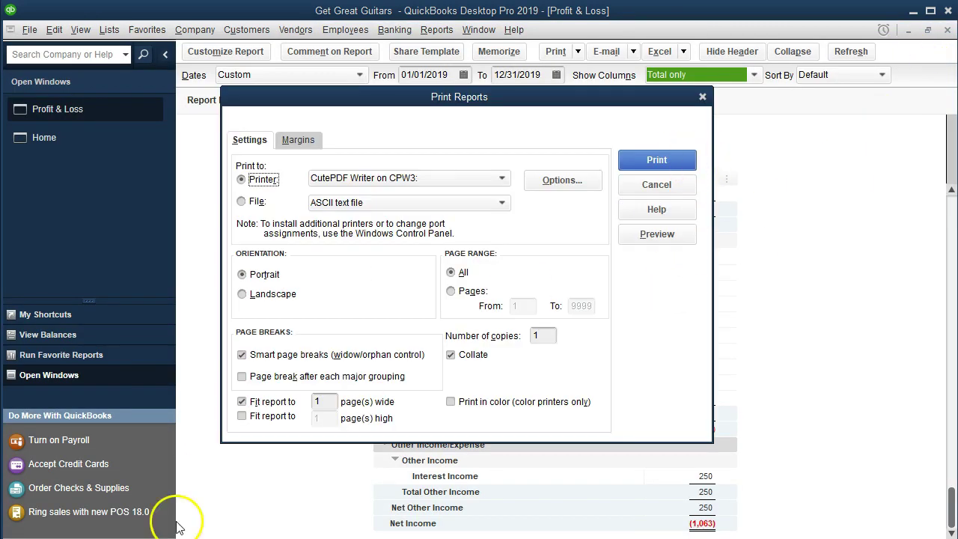
pyautogui.click(701, 96)
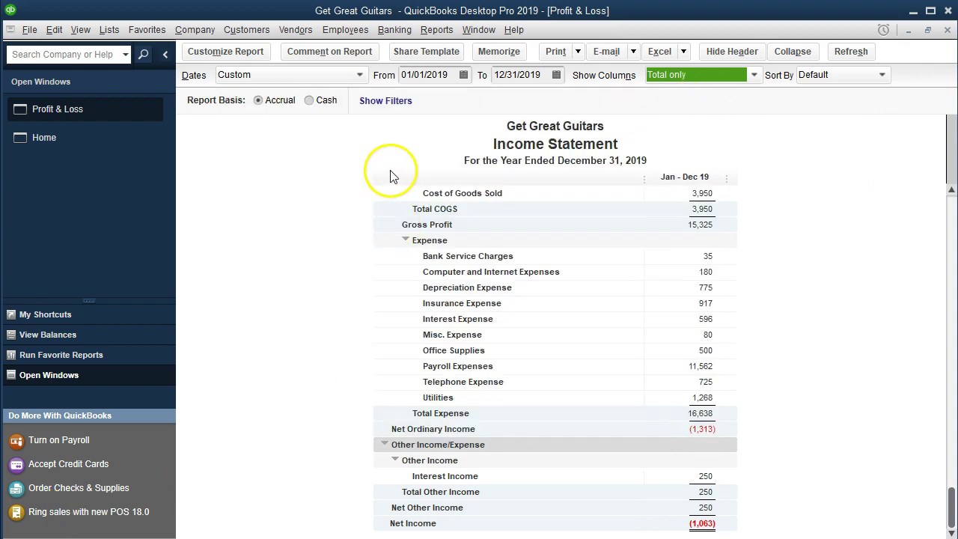
# Memorize the report as Income Statement in the memorized report group named with a person's surname
pyautogui.click(496, 58)
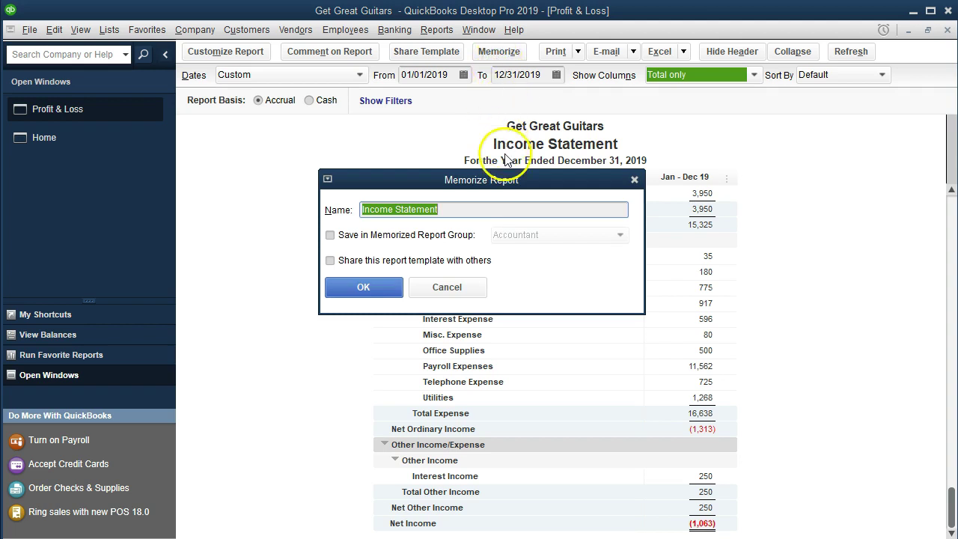
pyautogui.click(330, 236)
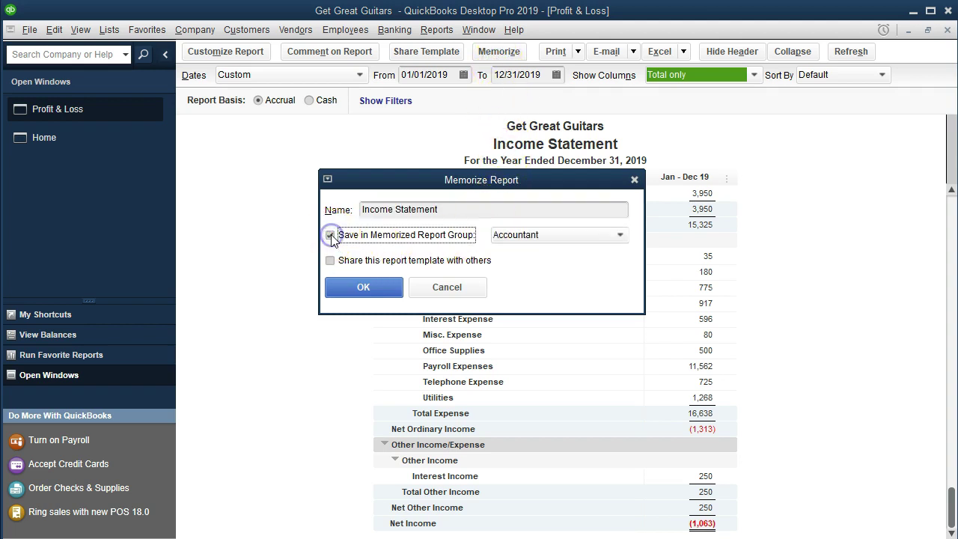
pyautogui.click(597, 240)
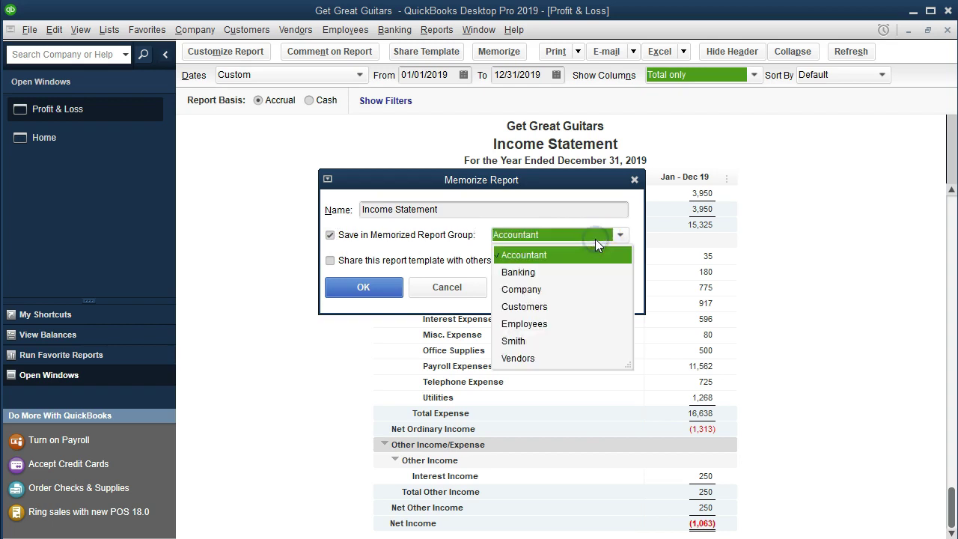
pyautogui.click(526, 343)
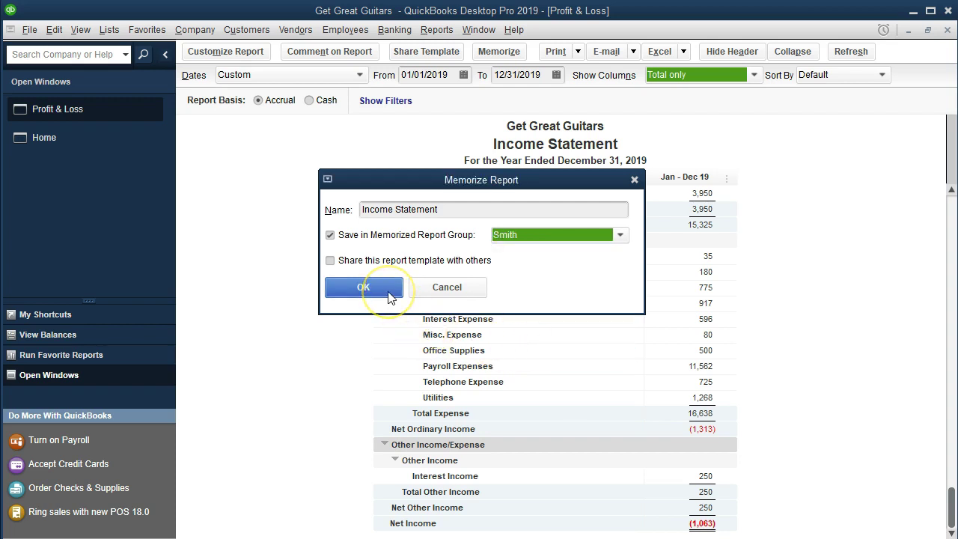
pyautogui.click(363, 287)
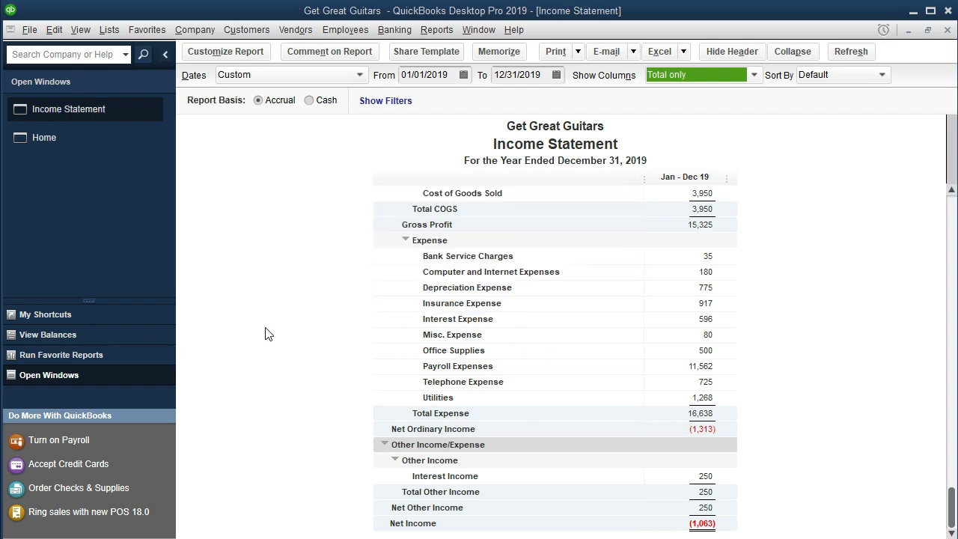
# Check the memorized reports stored in the surname-labelled group without opening any of them
pyautogui.click(435, 30)
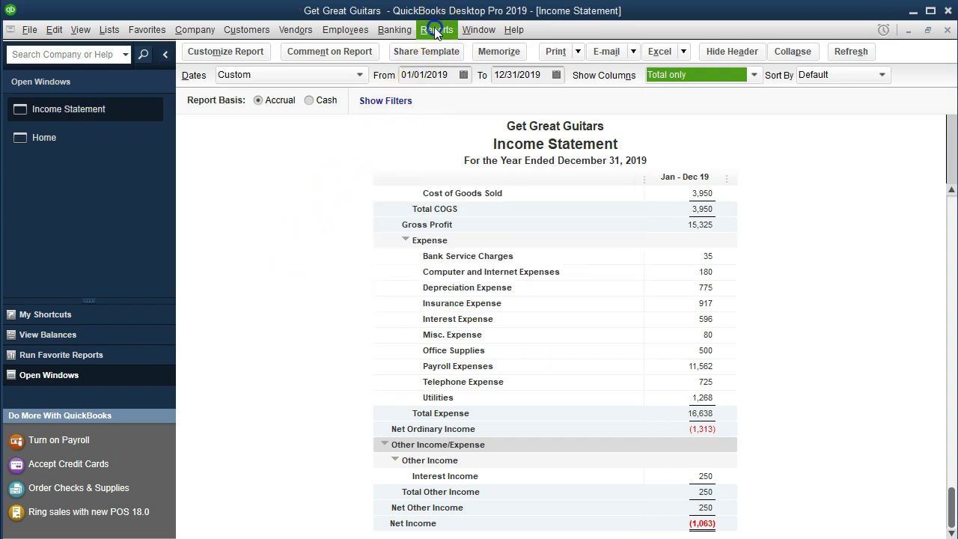
pyautogui.moveTo(516, 65)
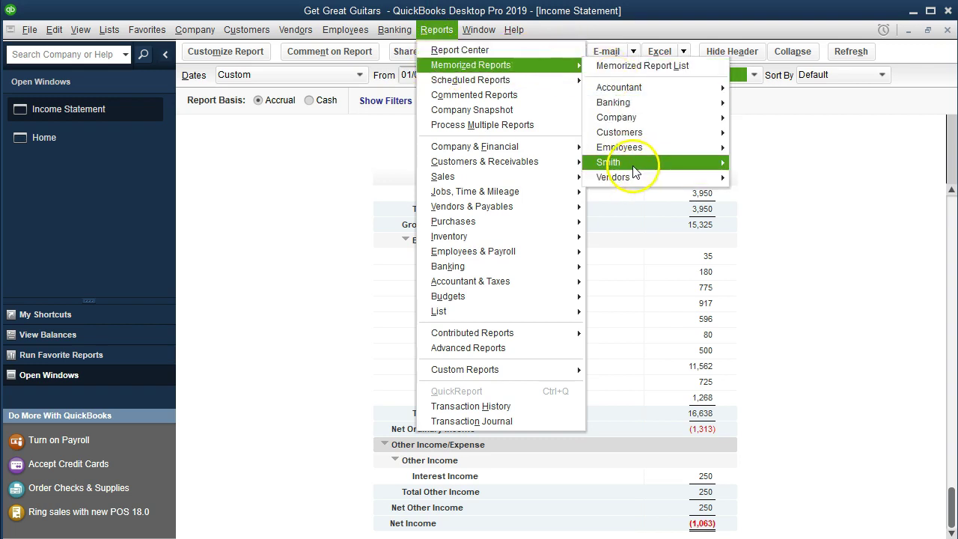
pyautogui.moveTo(634, 166)
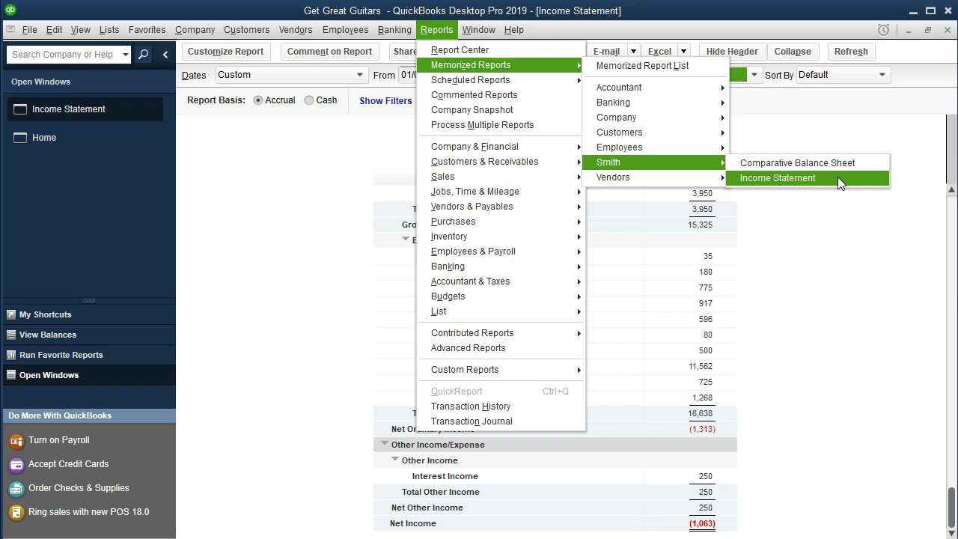
pyautogui.click(796, 253)
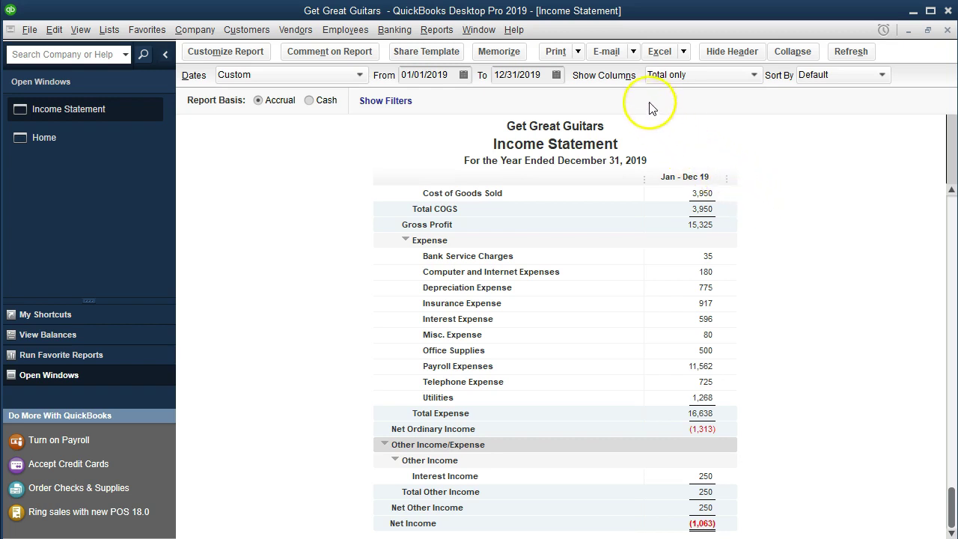
# Start exporting the income statement to Excel as a new worksheet in an existing workbook
pyautogui.click(632, 52)
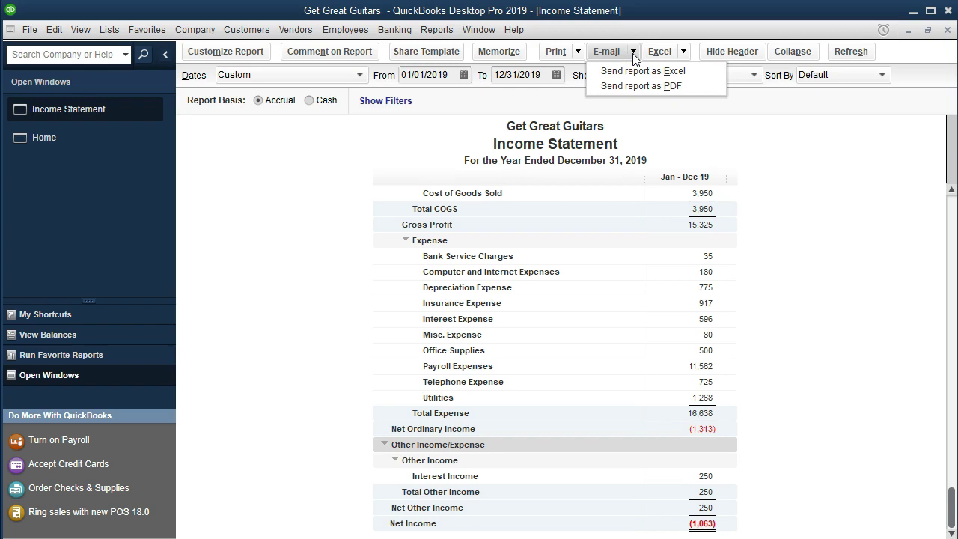
pyautogui.click(682, 51)
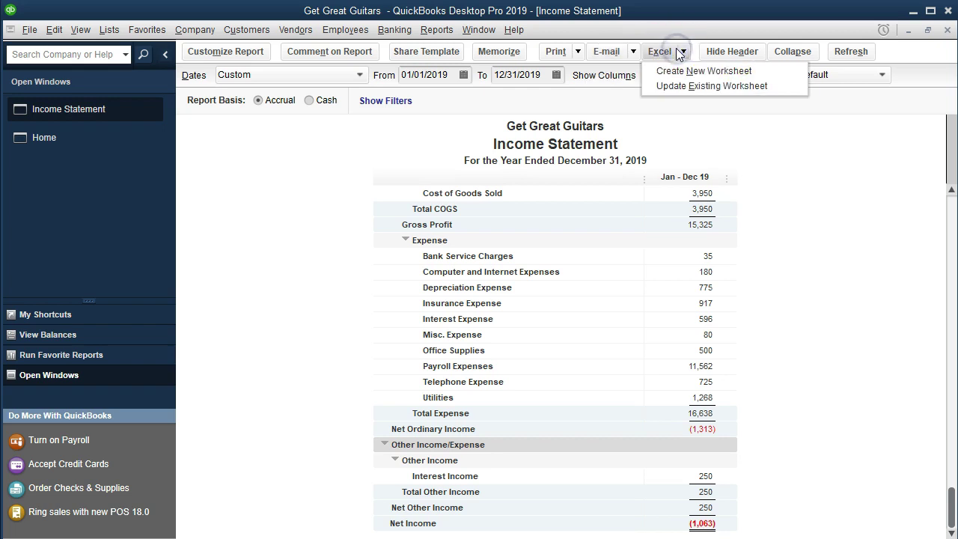
pyautogui.click(754, 73)
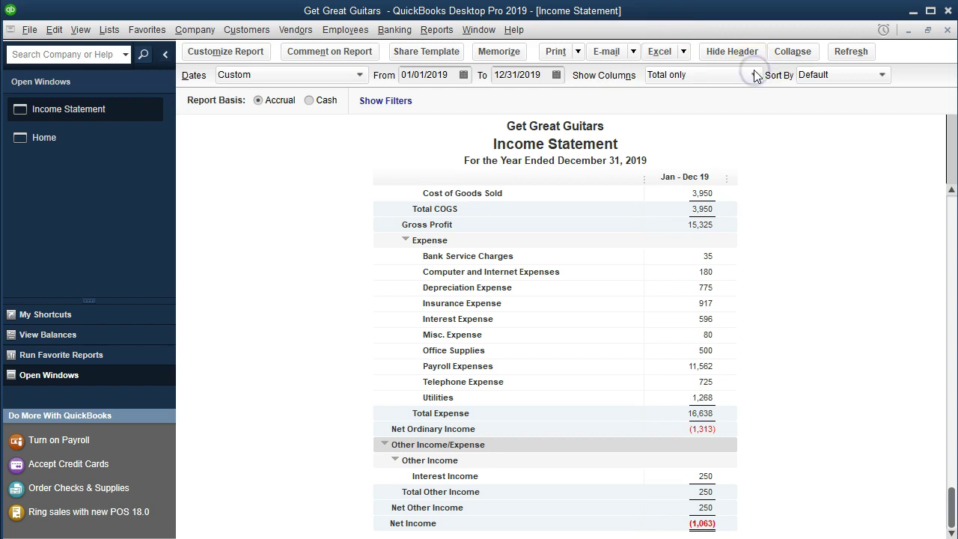
pyautogui.click(751, 72)
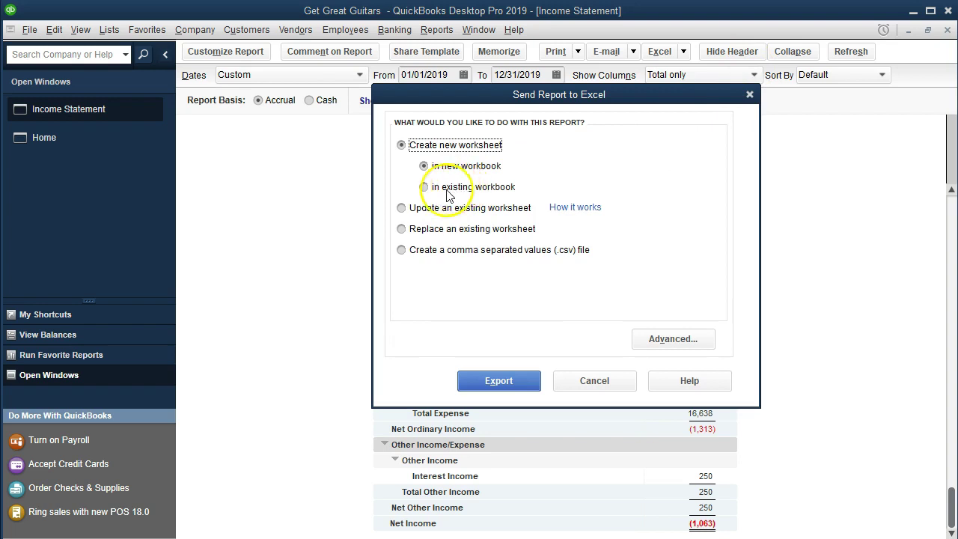
pyautogui.click(423, 188)
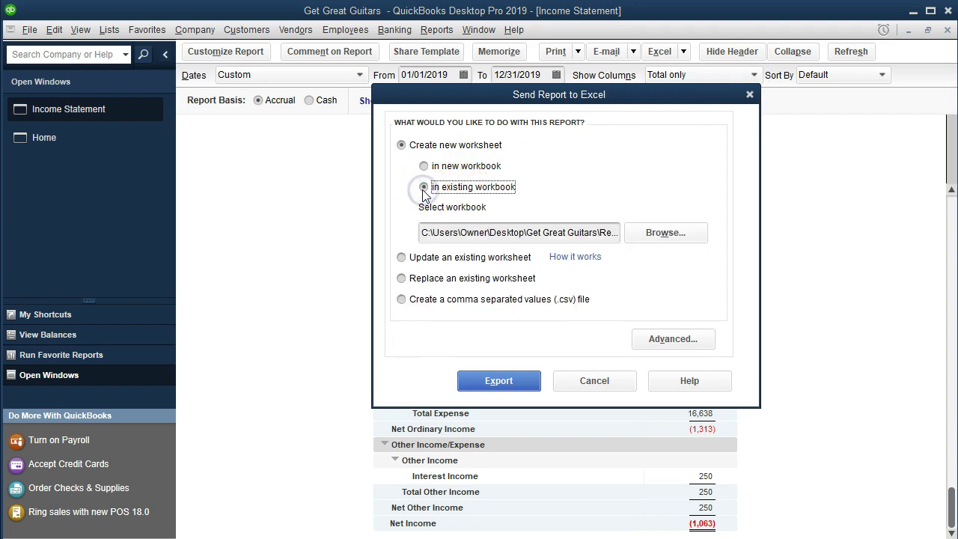
# Select Section 3 Reports.xlsx from the Section 3 folder under Reports as the target workbook and export the report to it
pyautogui.click(665, 233)
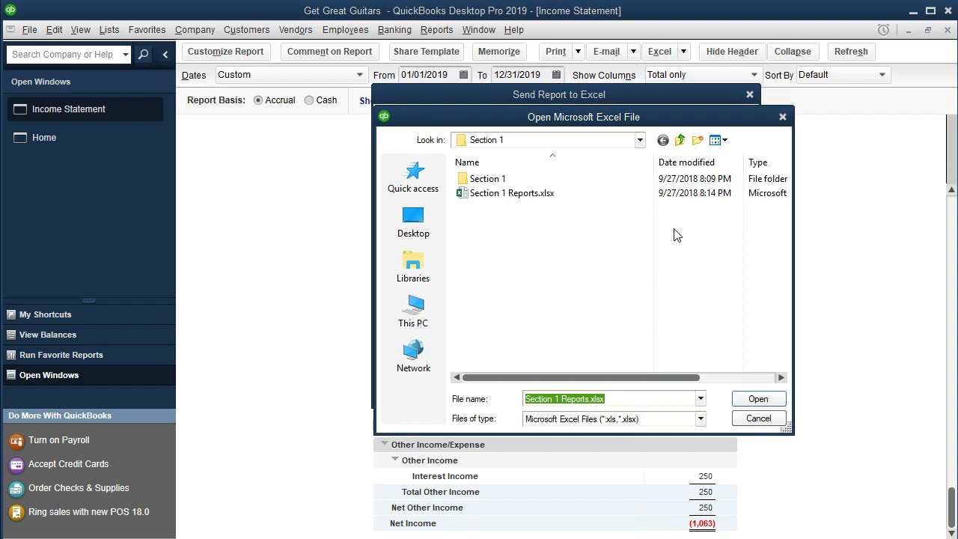
pyautogui.click(639, 140)
pyautogui.click(640, 153)
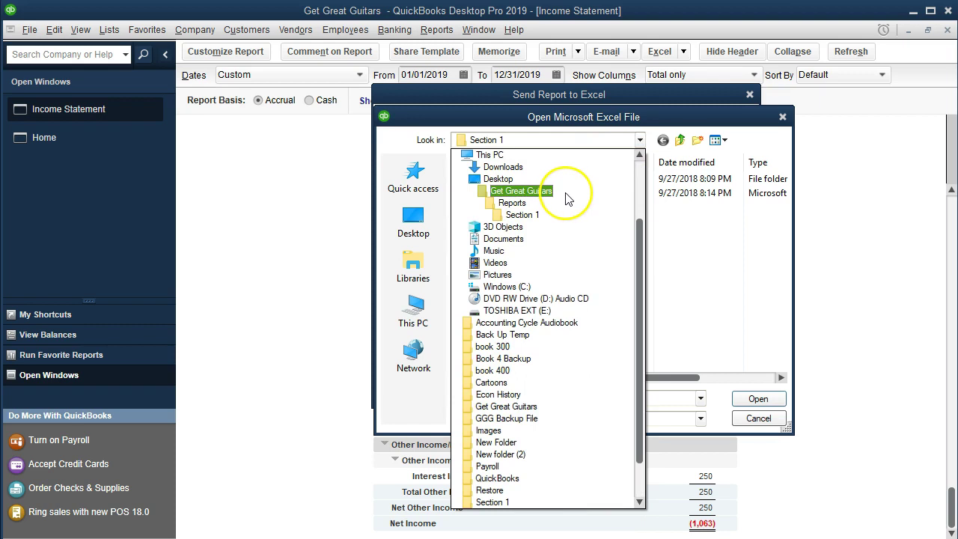
pyautogui.click(568, 207)
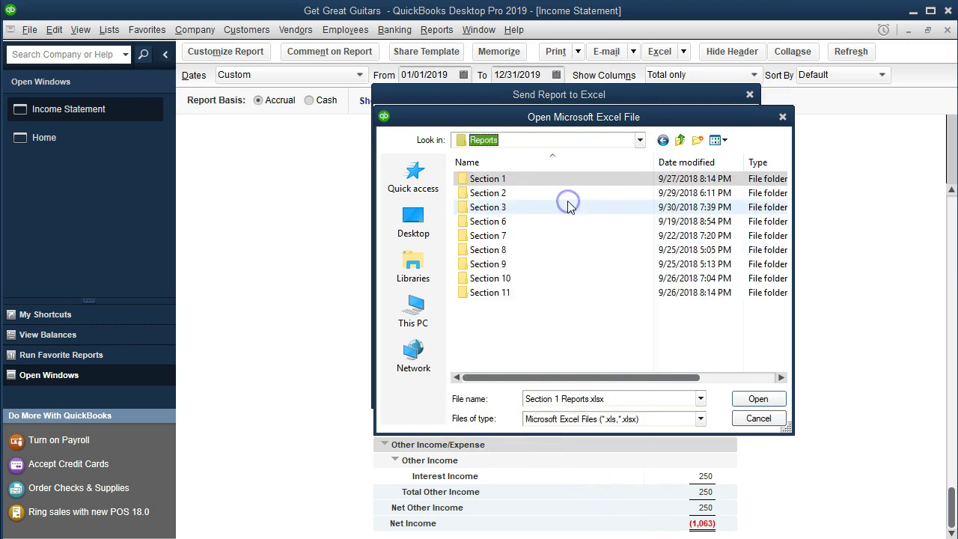
pyautogui.doubleClick(502, 209)
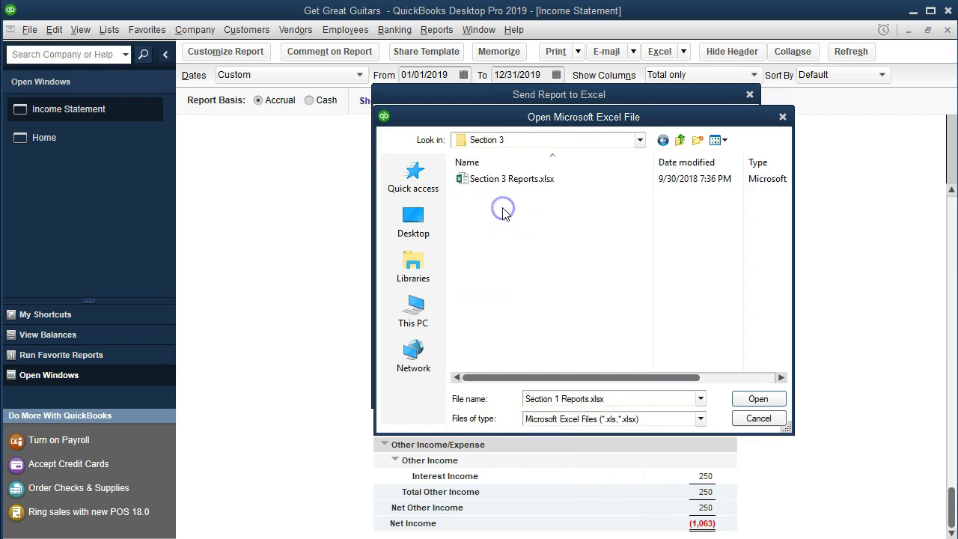
pyautogui.click(489, 184)
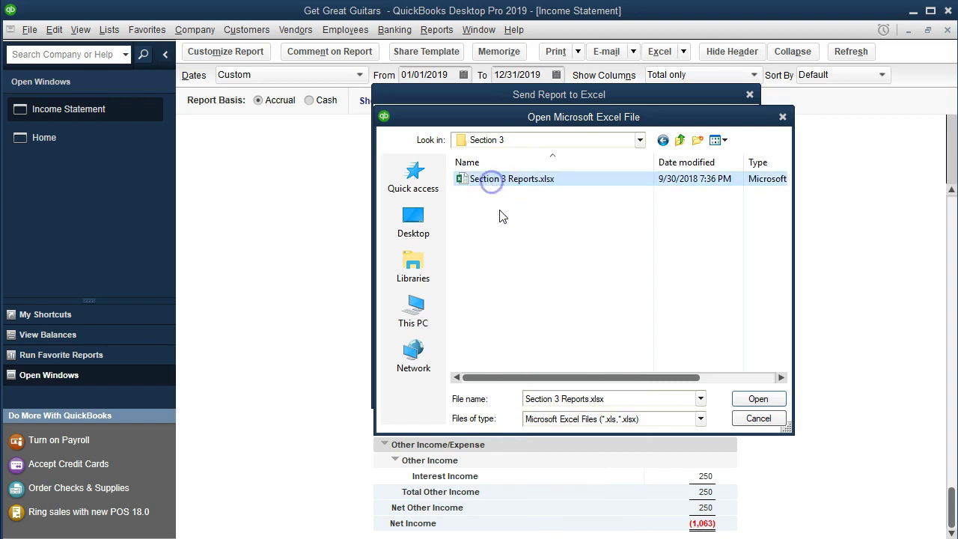
pyautogui.doubleClick(493, 184)
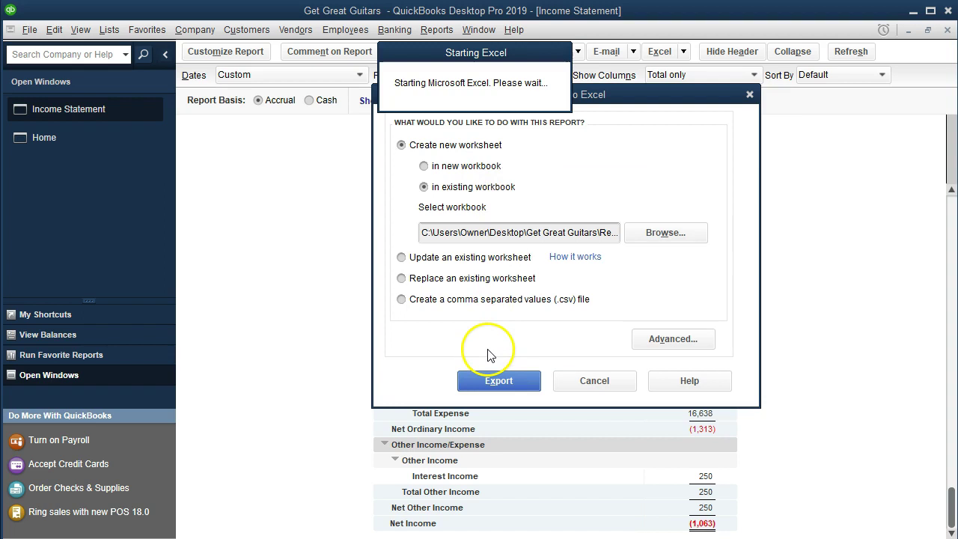
pyautogui.click(490, 380)
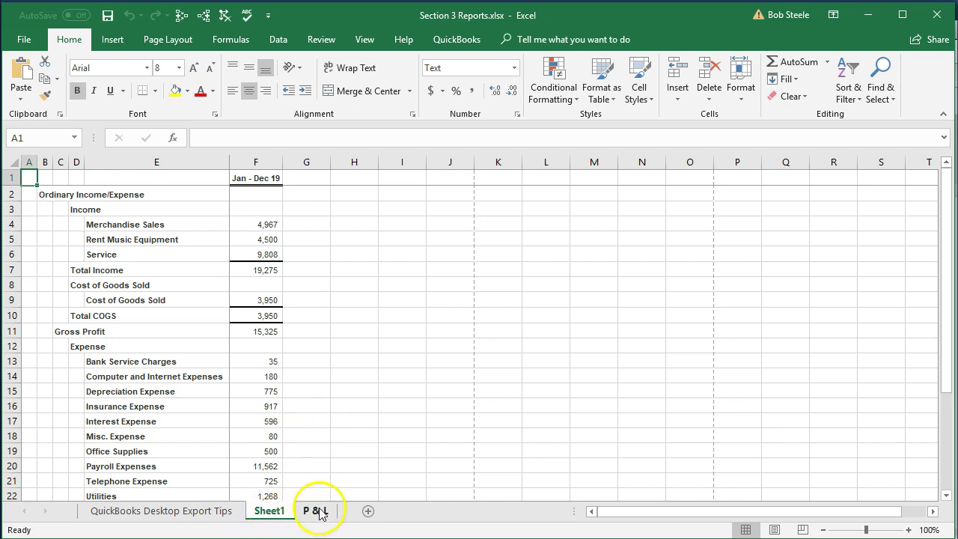
# Move the exported Sheet1 after the P & L sheet and rename it Income Stmt
pyautogui.click(271, 510)
pyautogui.moveTo(271, 510); pyautogui.dragTo(349, 515)
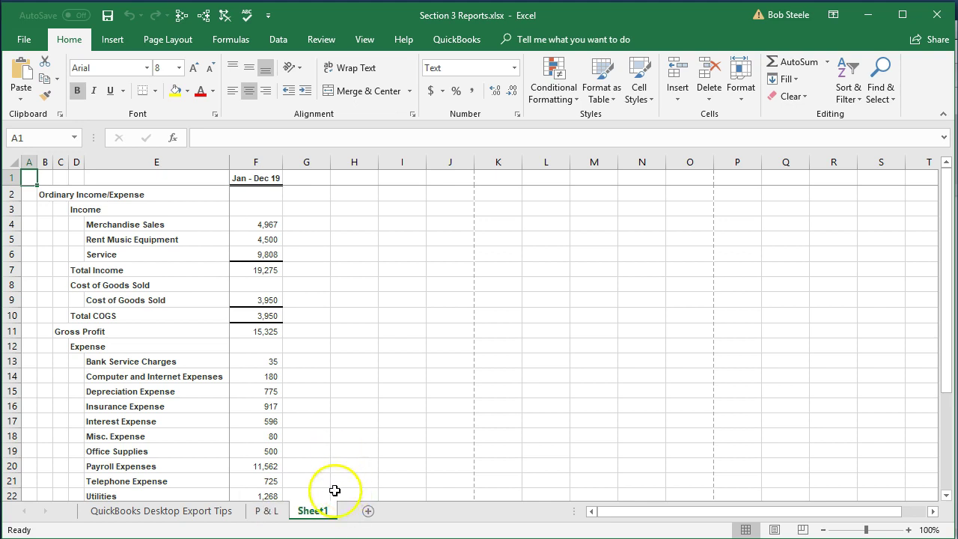
pyautogui.doubleClick(313, 511)
pyautogui.press('Return')
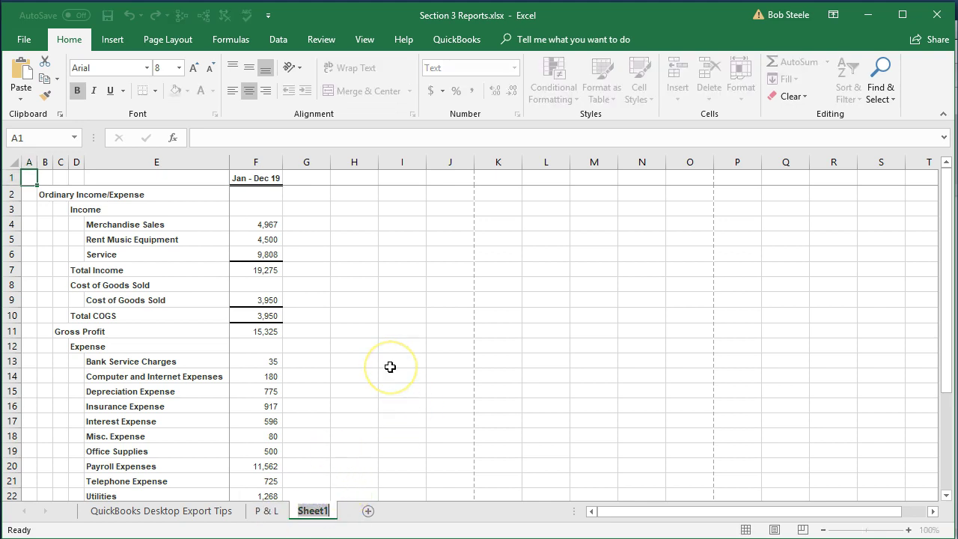
pyautogui.write('Income Stmt')
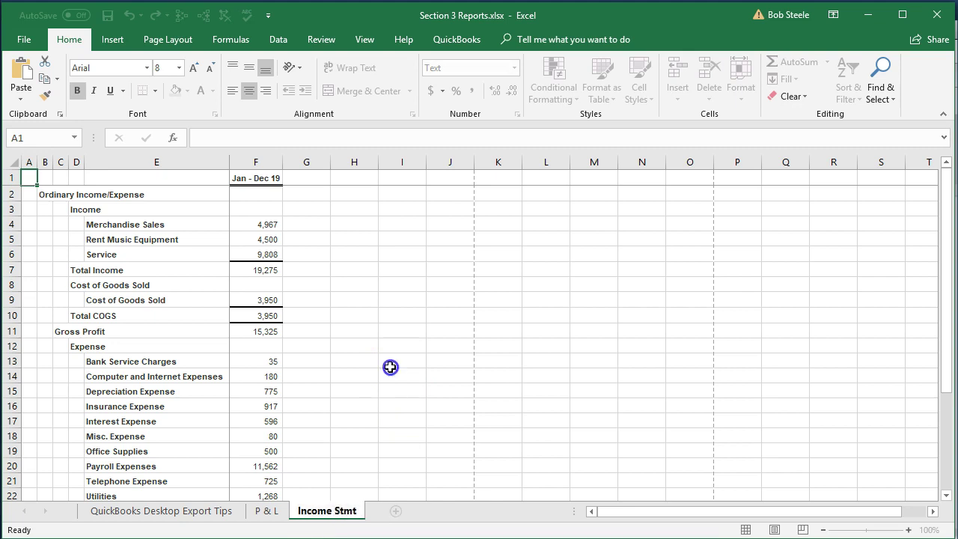
pyautogui.click(390, 366)
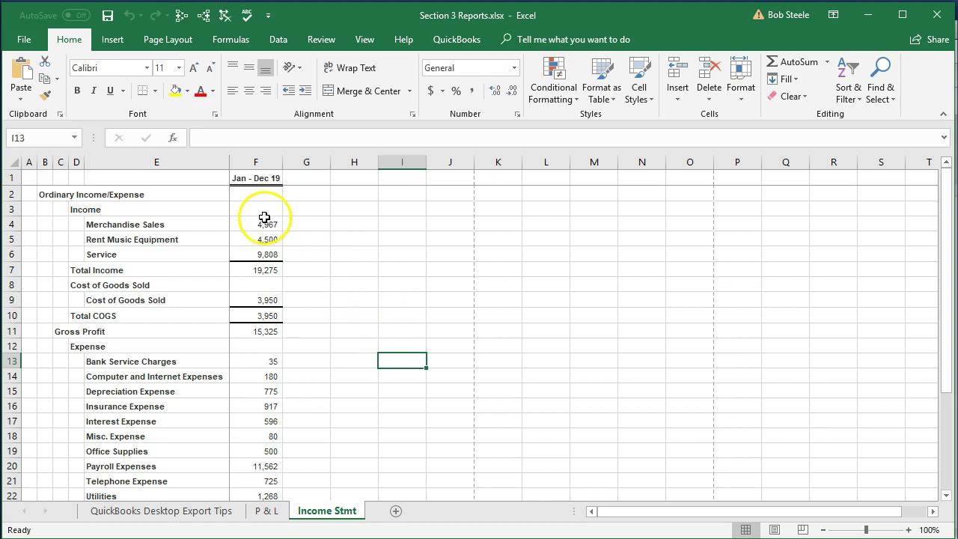
# Check the header of the Income Stmt sheet in Page Layout view, and return to Normal view
pyautogui.click(366, 40)
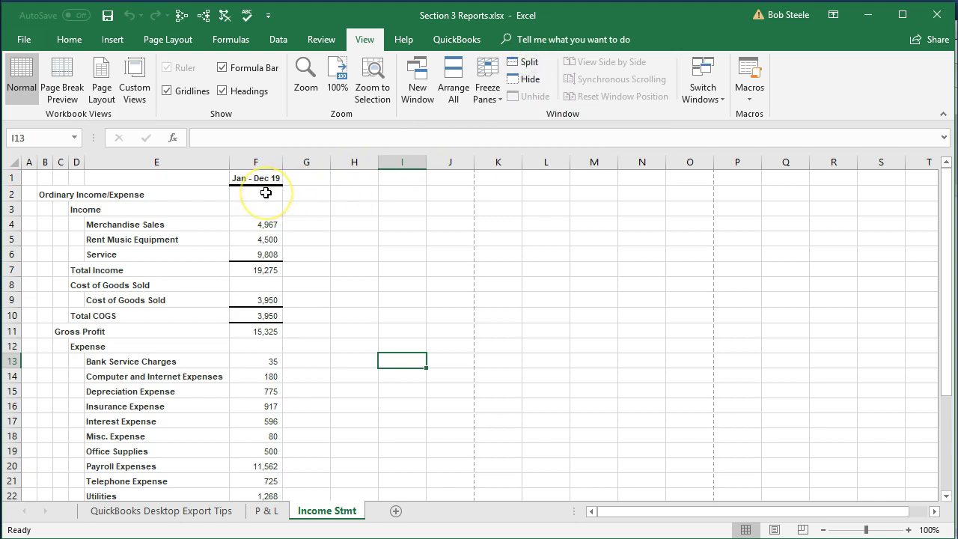
pyautogui.click(775, 529)
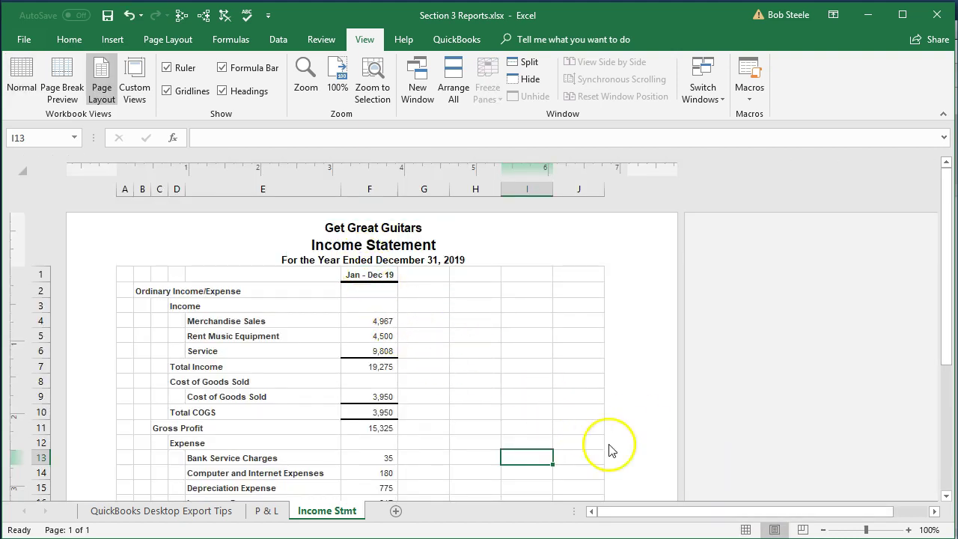
pyautogui.click(745, 529)
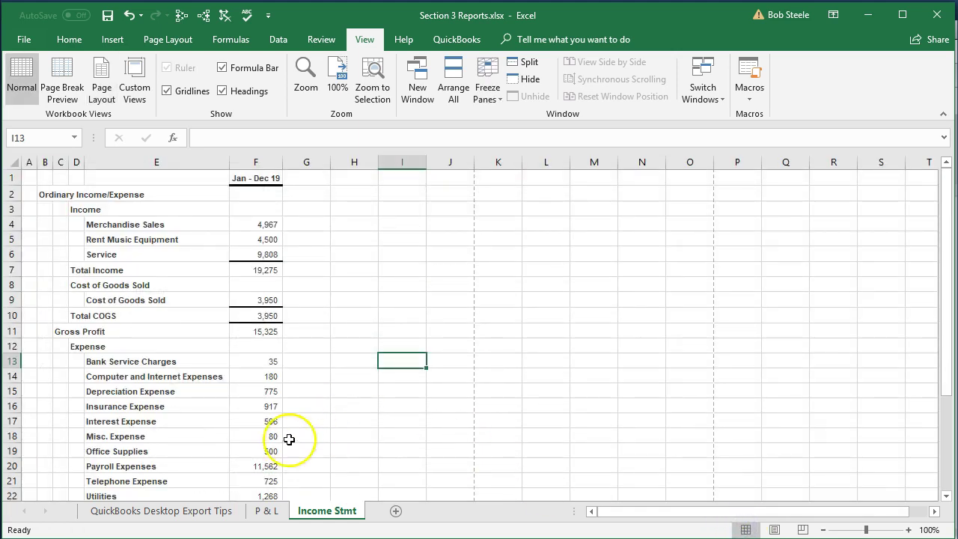
# Delete the QuickBooks Desktop Export Tips sheet from the workbook
pyautogui.click(206, 511)
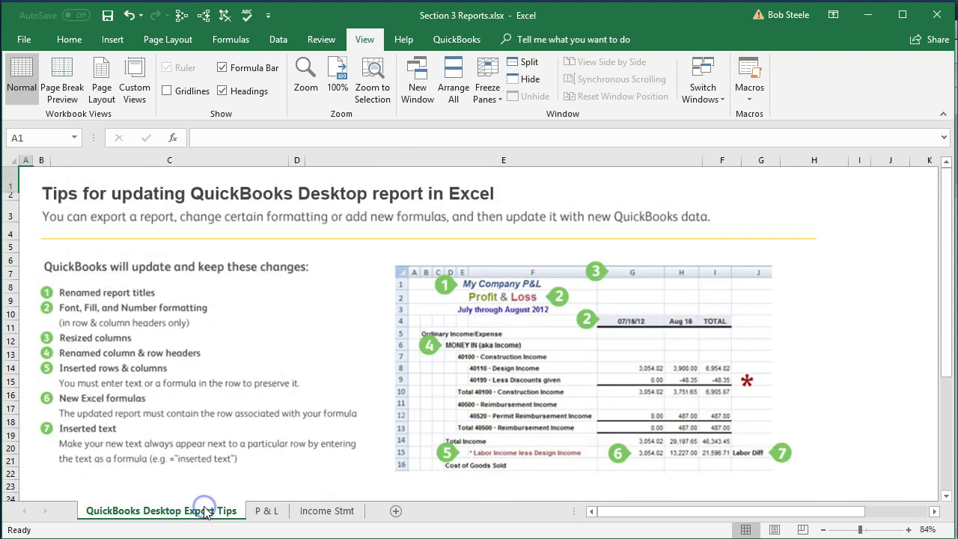
pyautogui.rightClick(205, 510)
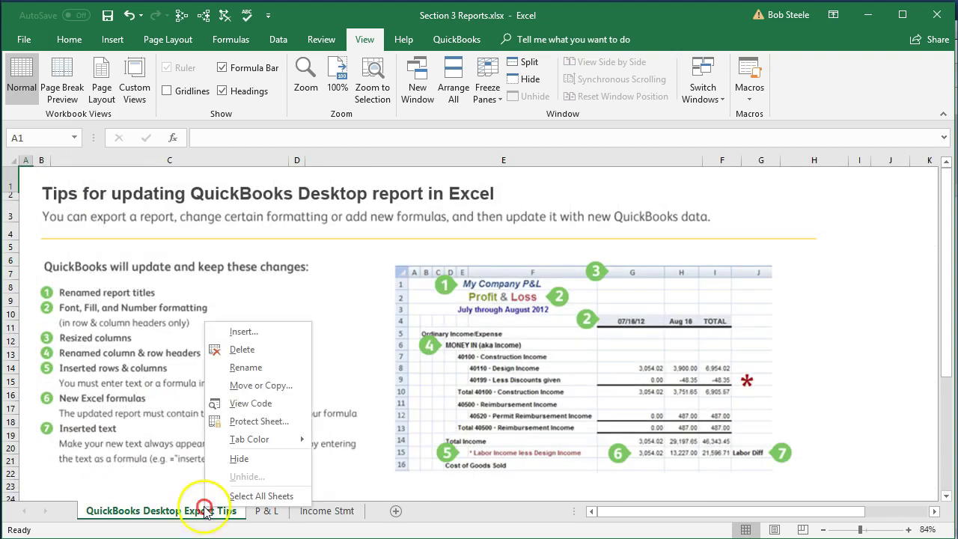
pyautogui.click(238, 350)
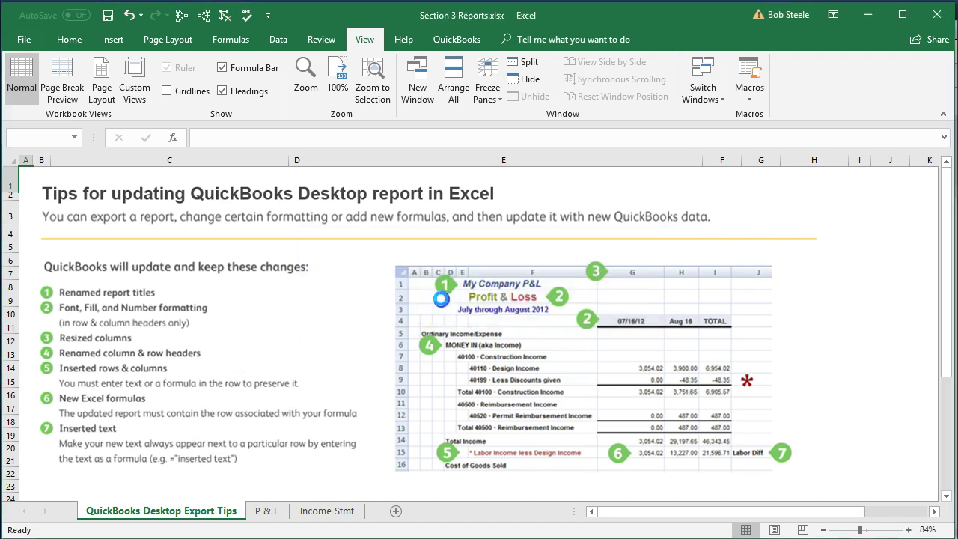
pyautogui.click(449, 303)
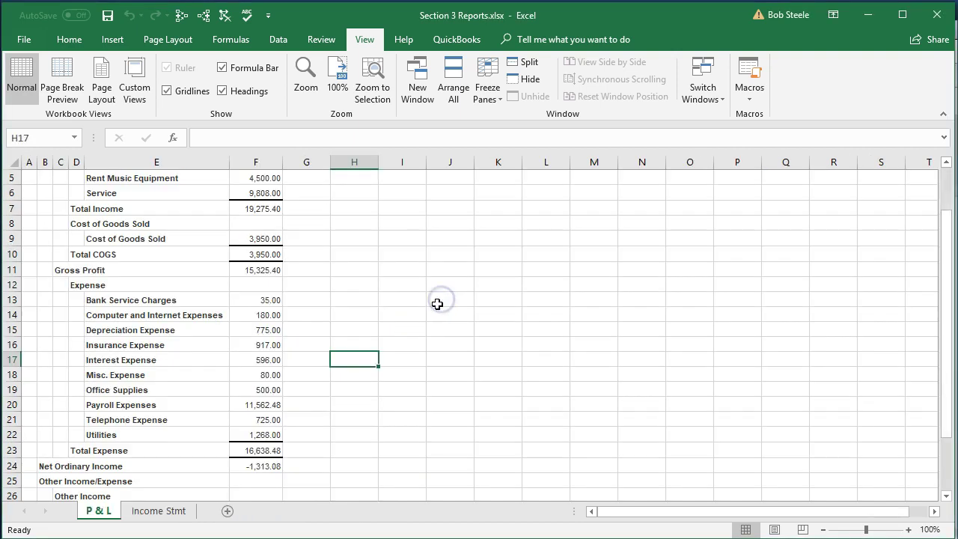
# From the Income Stmt sheet, preview printing the entire workbook, check both pages, and return to the sheet without printing
pyautogui.click(142, 511)
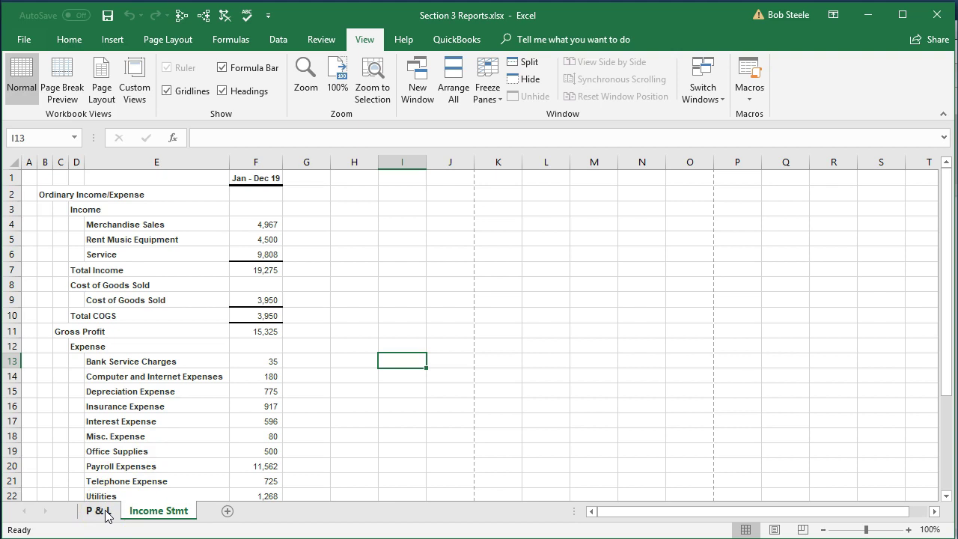
pyautogui.click(134, 512)
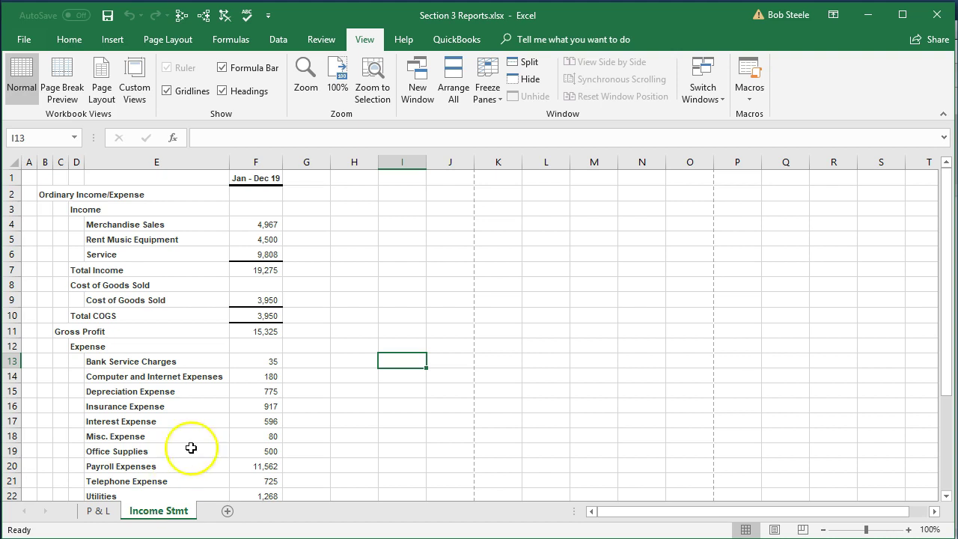
pyautogui.click(228, 393)
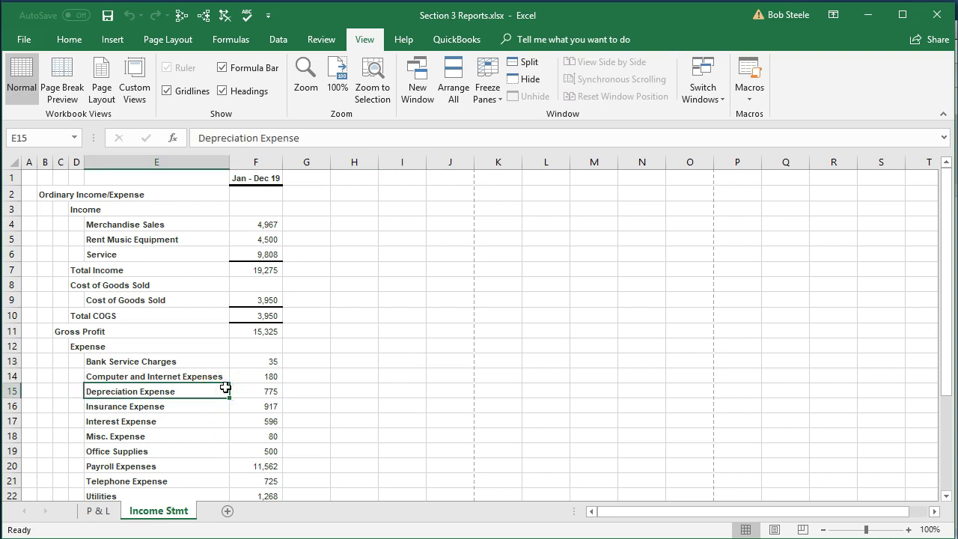
pyautogui.click(25, 39)
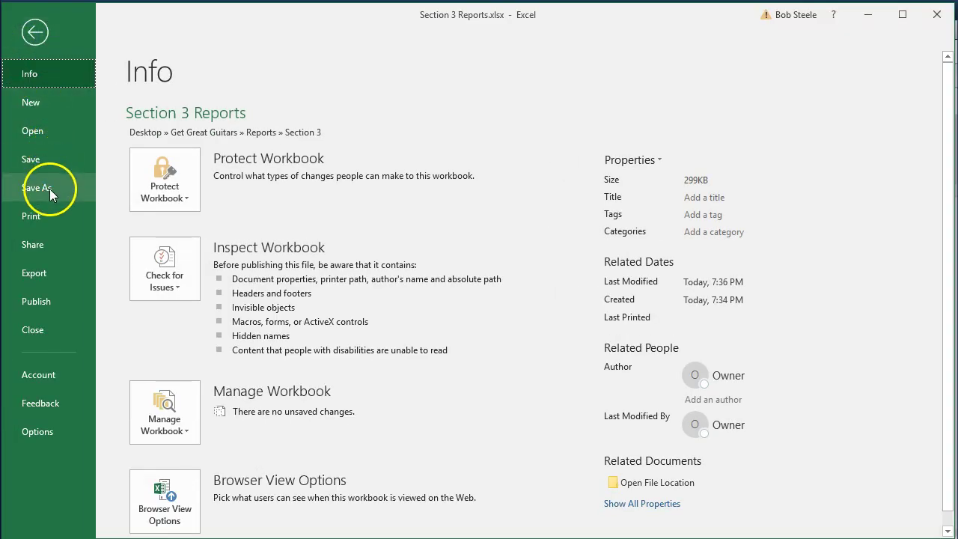
pyautogui.click(38, 216)
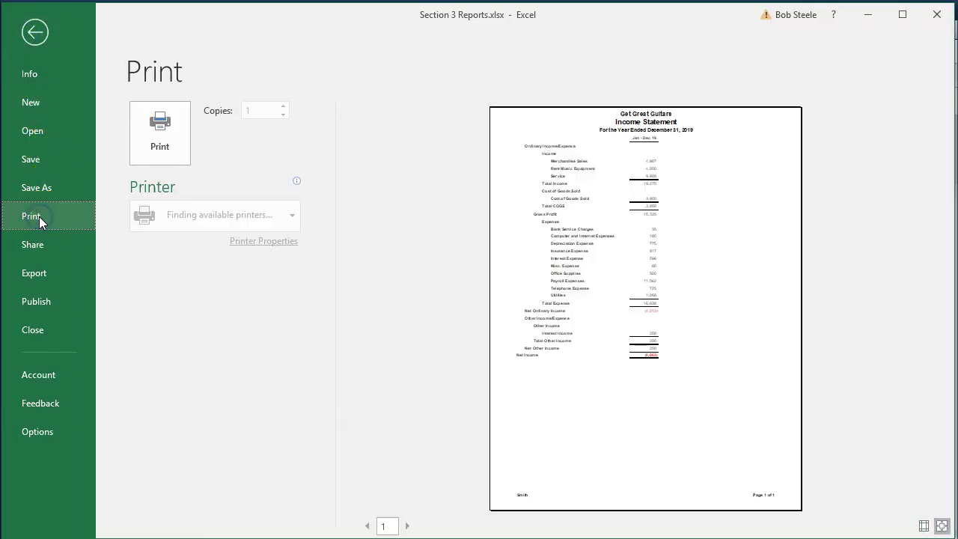
pyautogui.click(292, 291)
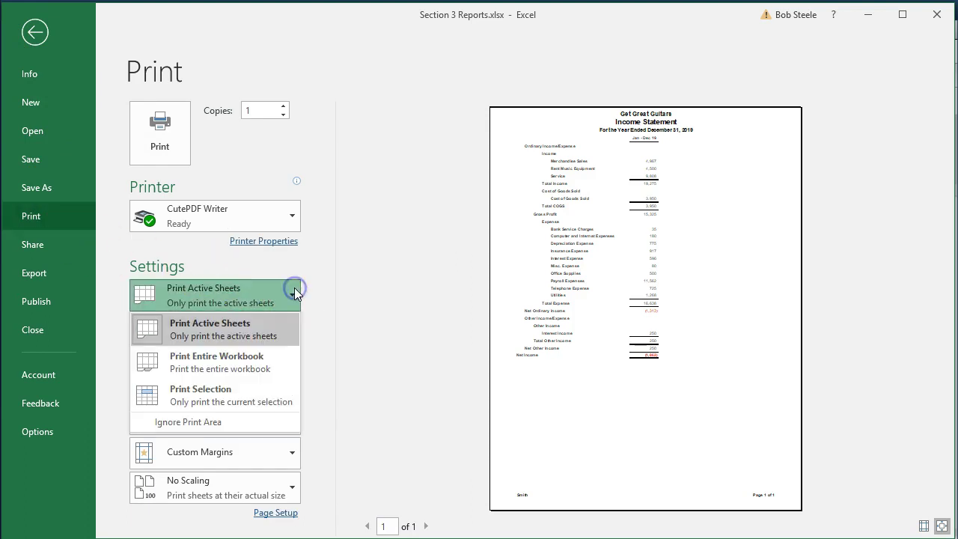
pyautogui.click(262, 364)
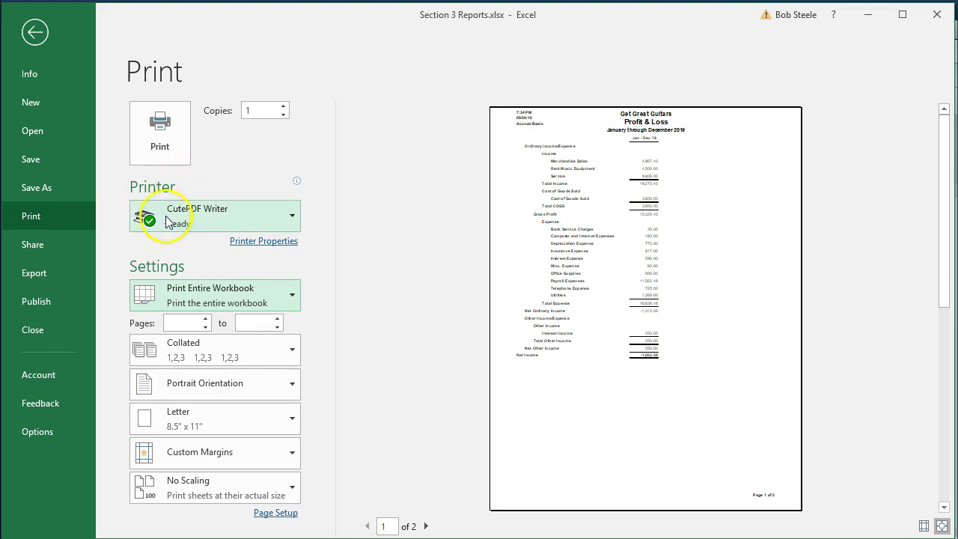
pyautogui.moveTo(184, 232)
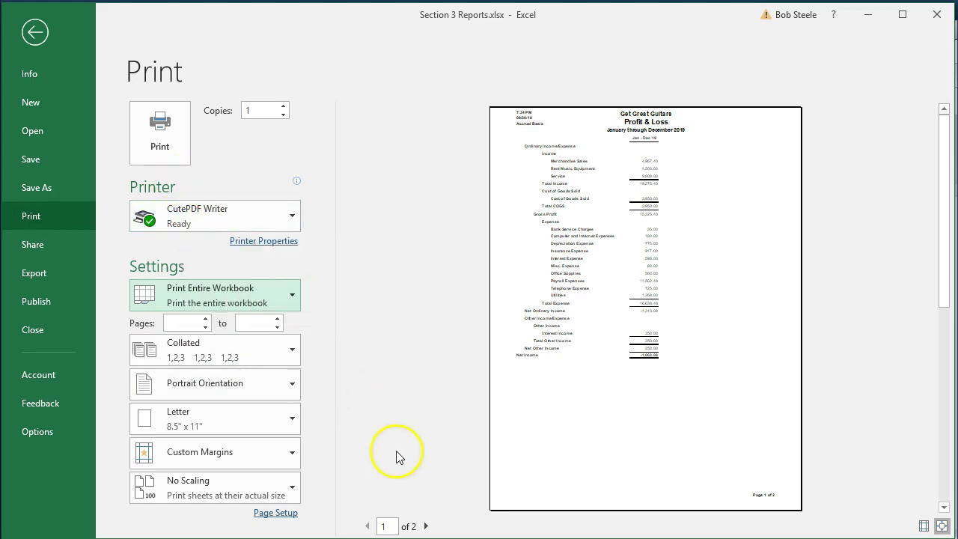
pyautogui.click(425, 526)
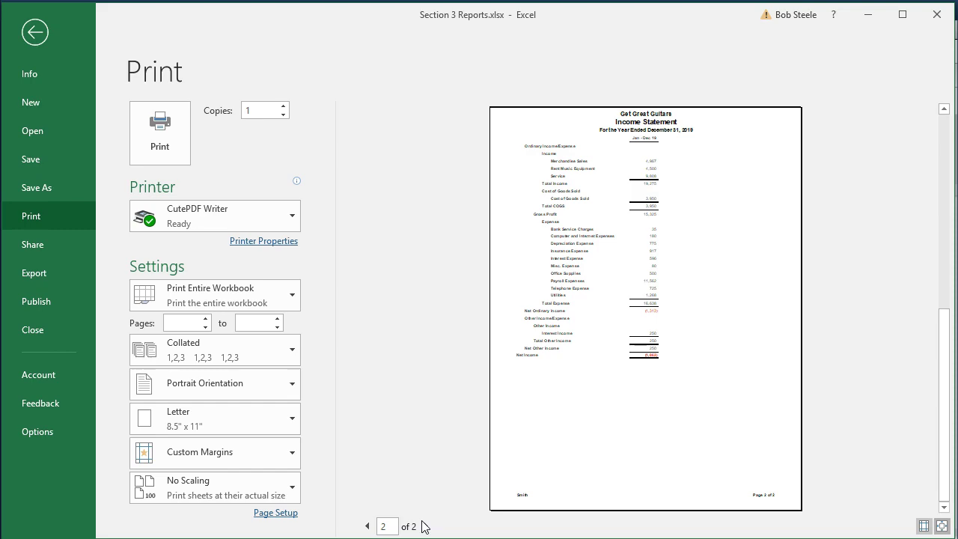
pyautogui.click(30, 31)
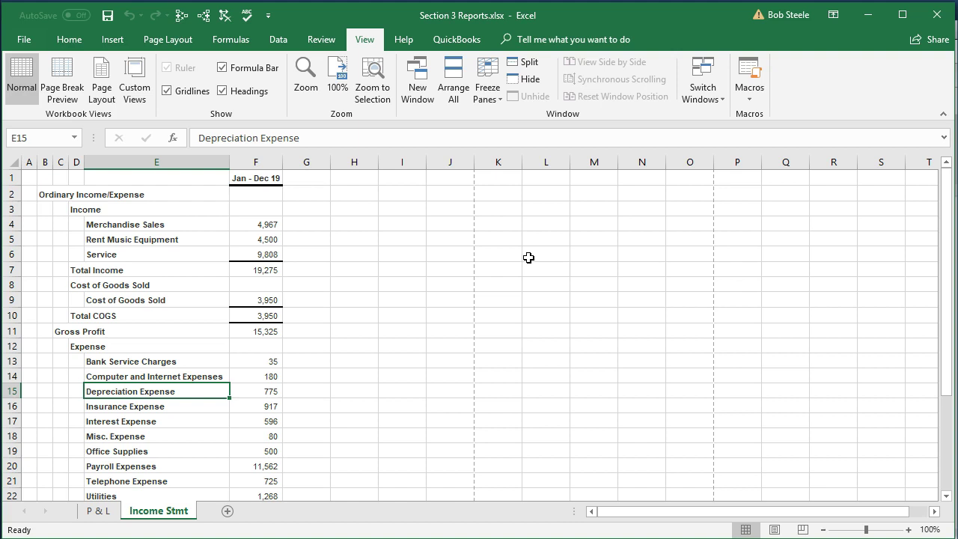
# Close the Section 3 Reports workbook, saving its changes as a macro-free workbook
pyautogui.click(931, 23)
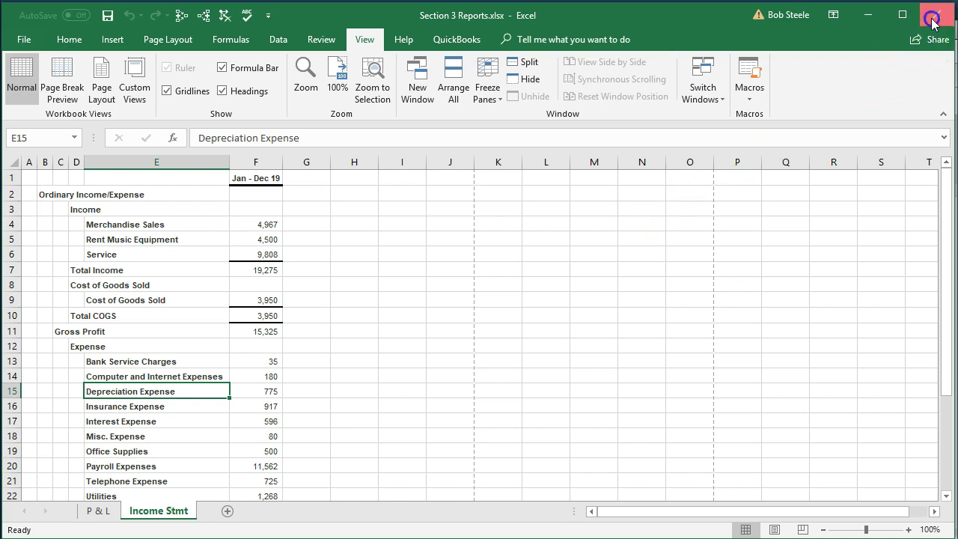
pyautogui.click(415, 277)
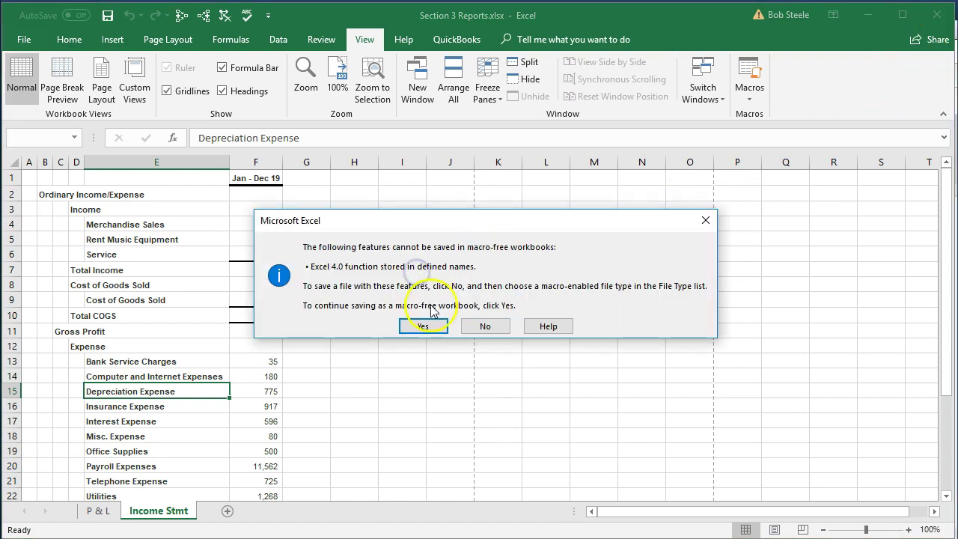
pyautogui.click(423, 326)
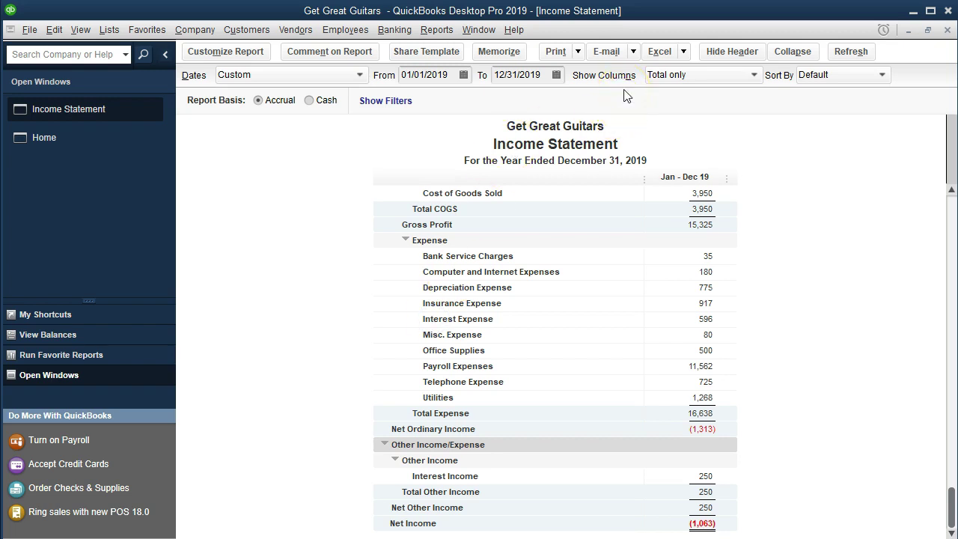
# Print the income statement report from QuickBooks to the CutePDF Writer printer
pyautogui.click(579, 54)
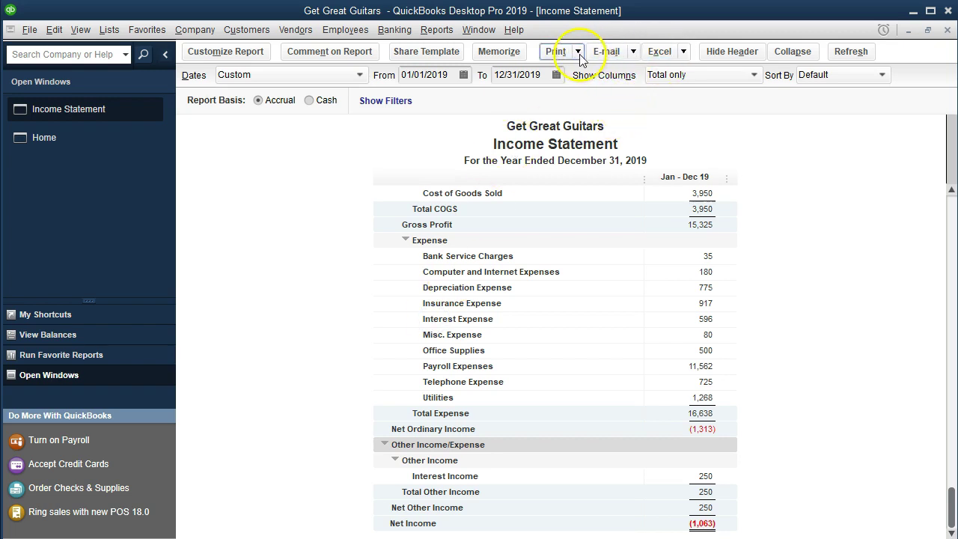
pyautogui.click(578, 53)
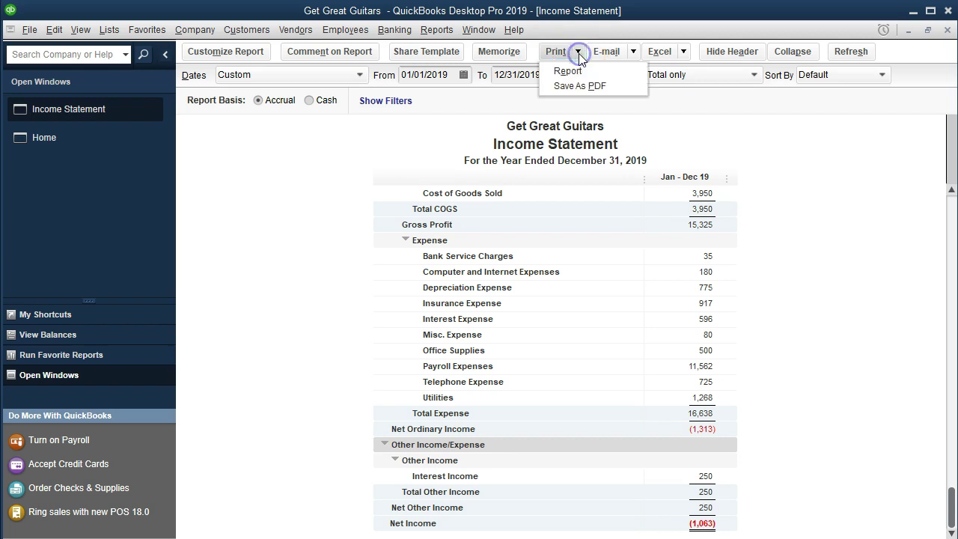
pyautogui.click(613, 74)
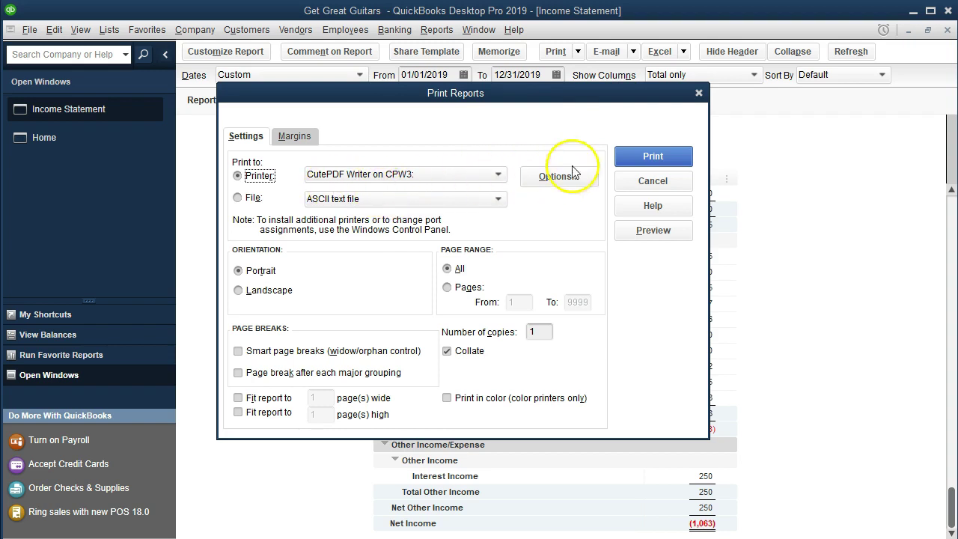
pyautogui.click(619, 161)
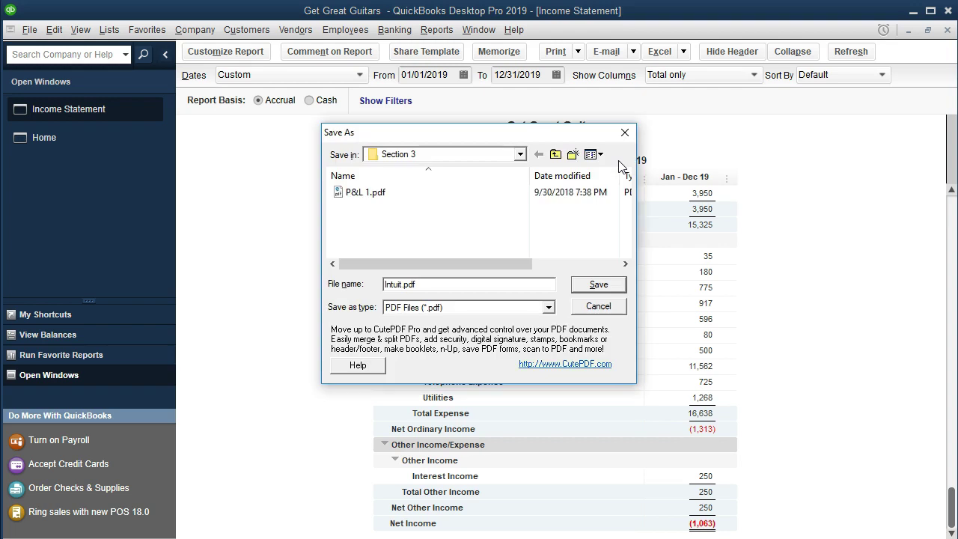
# Choose the Section 3 folder under Get Great Guitars > Reports as the save location for the PDF
pyautogui.click(519, 155)
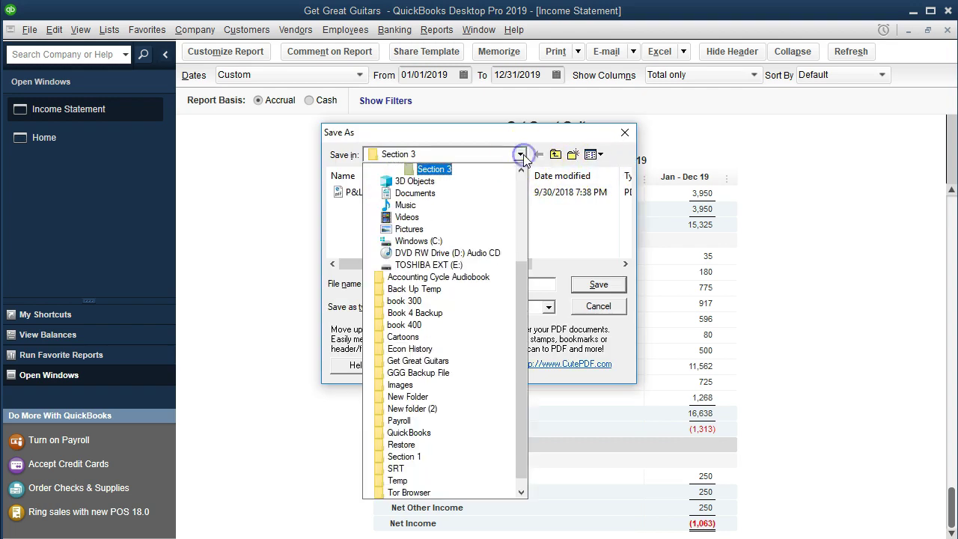
pyautogui.click(521, 171)
pyautogui.click(521, 170)
pyautogui.click(521, 171)
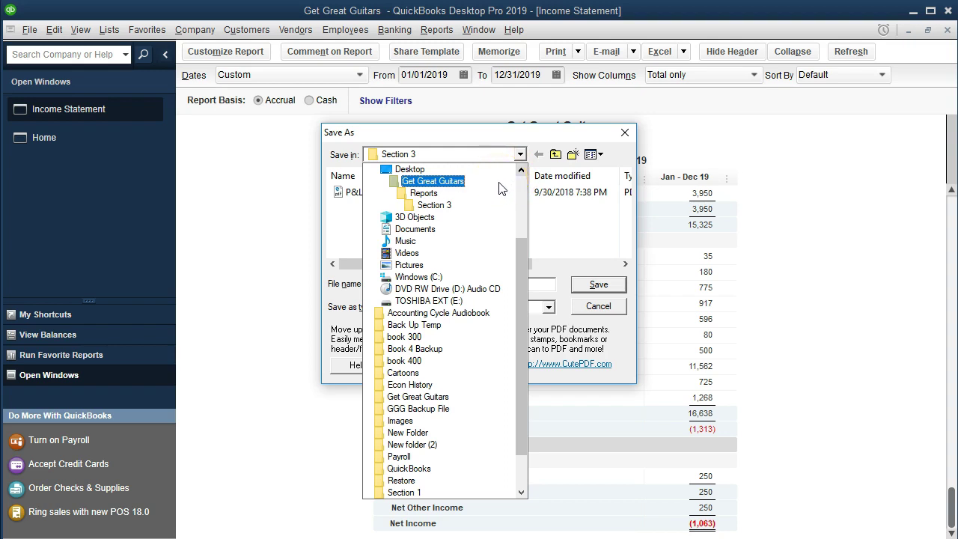
pyautogui.moveTo(498, 195)
pyautogui.mouseDown()
pyautogui.moveTo(491, 184)
pyautogui.moveTo(487, 196)
pyautogui.mouseUp()
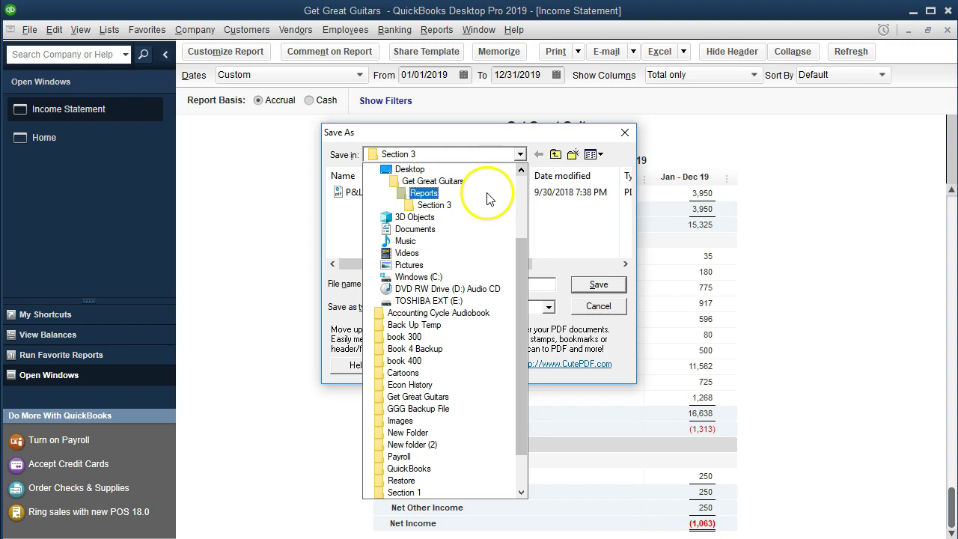
pyautogui.click(478, 205)
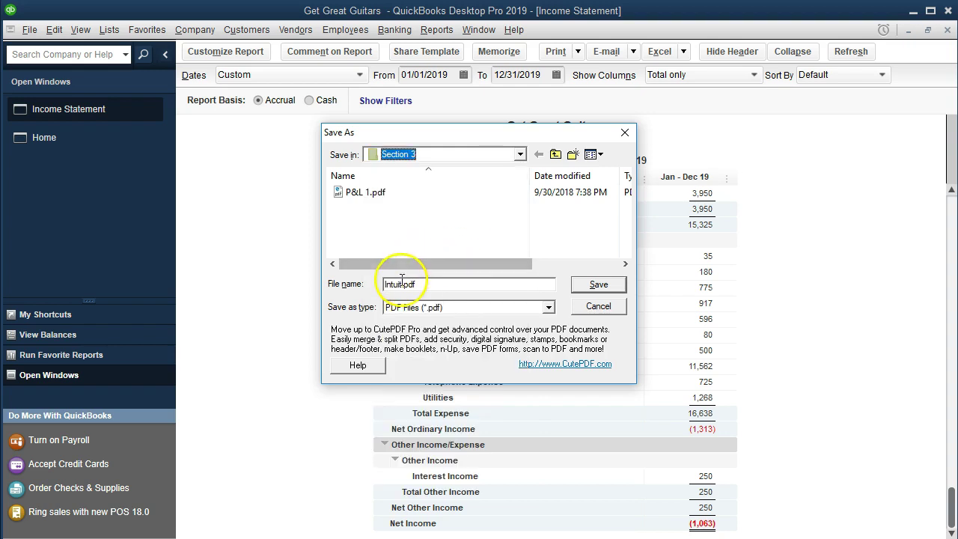
# Name the PDF file Income Statement.pdf and save it
pyautogui.click(401, 283)
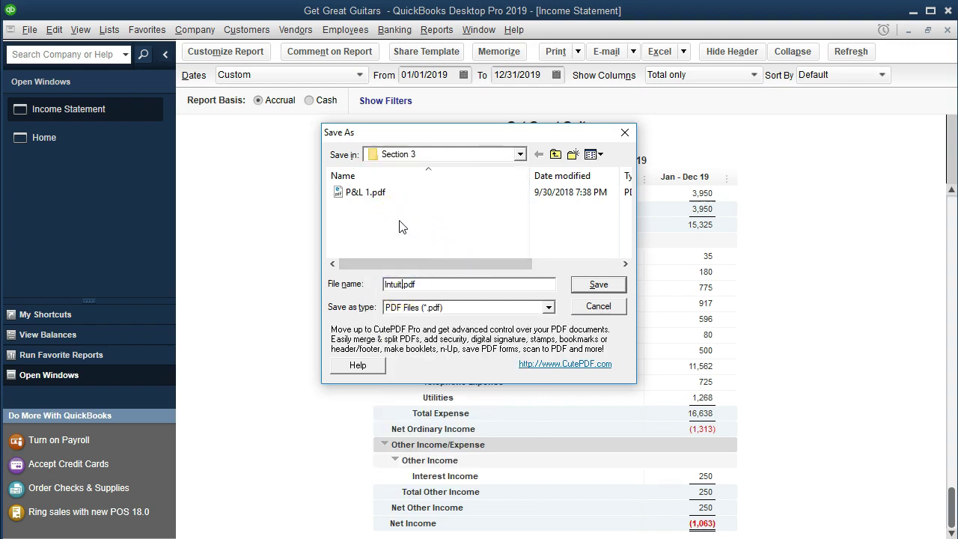
pyautogui.press('BackSpace')
pyautogui.press('BackSpace')
pyautogui.press('BackSpace')
pyautogui.press('BackSpace')
pyautogui.press('BackSpace')
pyautogui.press('BackSpace')
pyautogui.write('Income Statm')
pyautogui.write('ent')
pyautogui.press('BackSpace')
pyautogui.press('BackSpace')
pyautogui.press('BackSpace')
pyautogui.press('BackSpace')
pyautogui.write('ement')
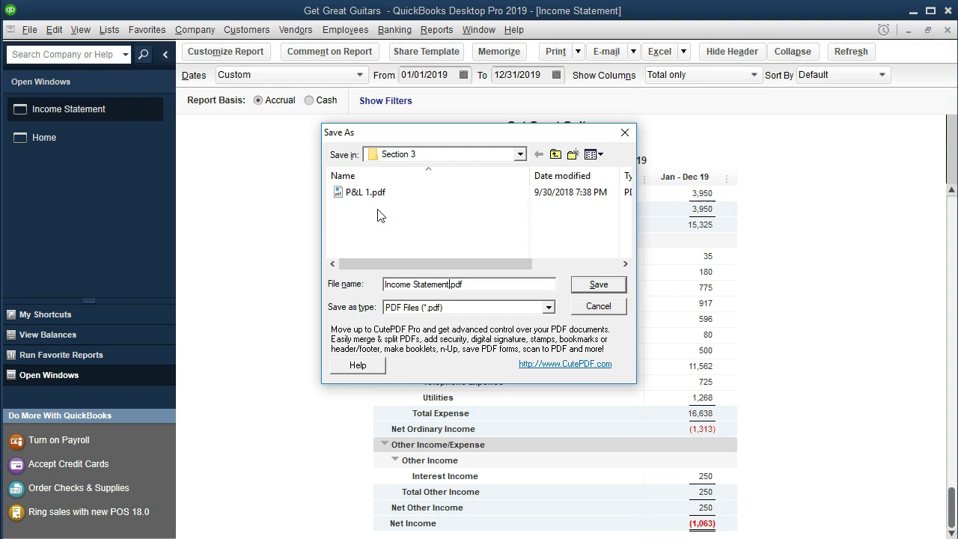
pyautogui.click(612, 285)
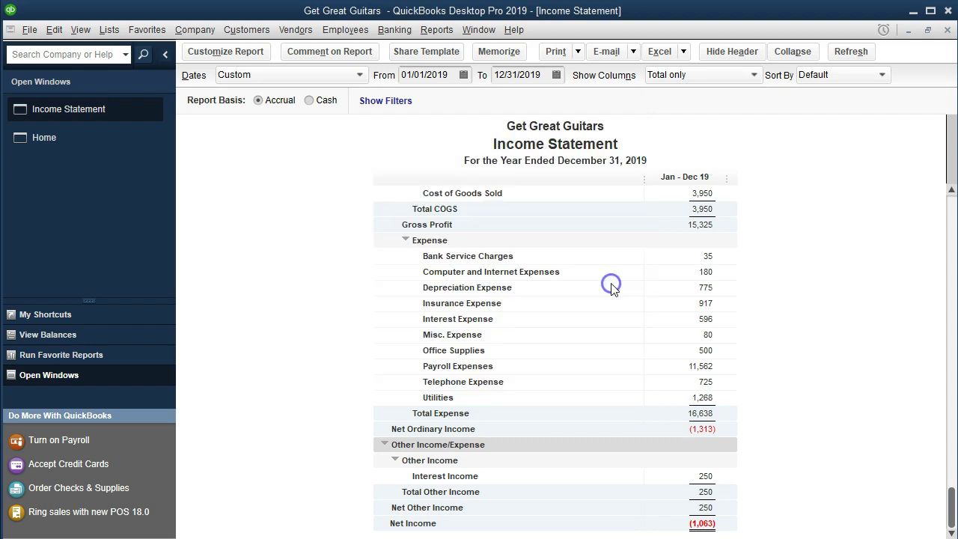